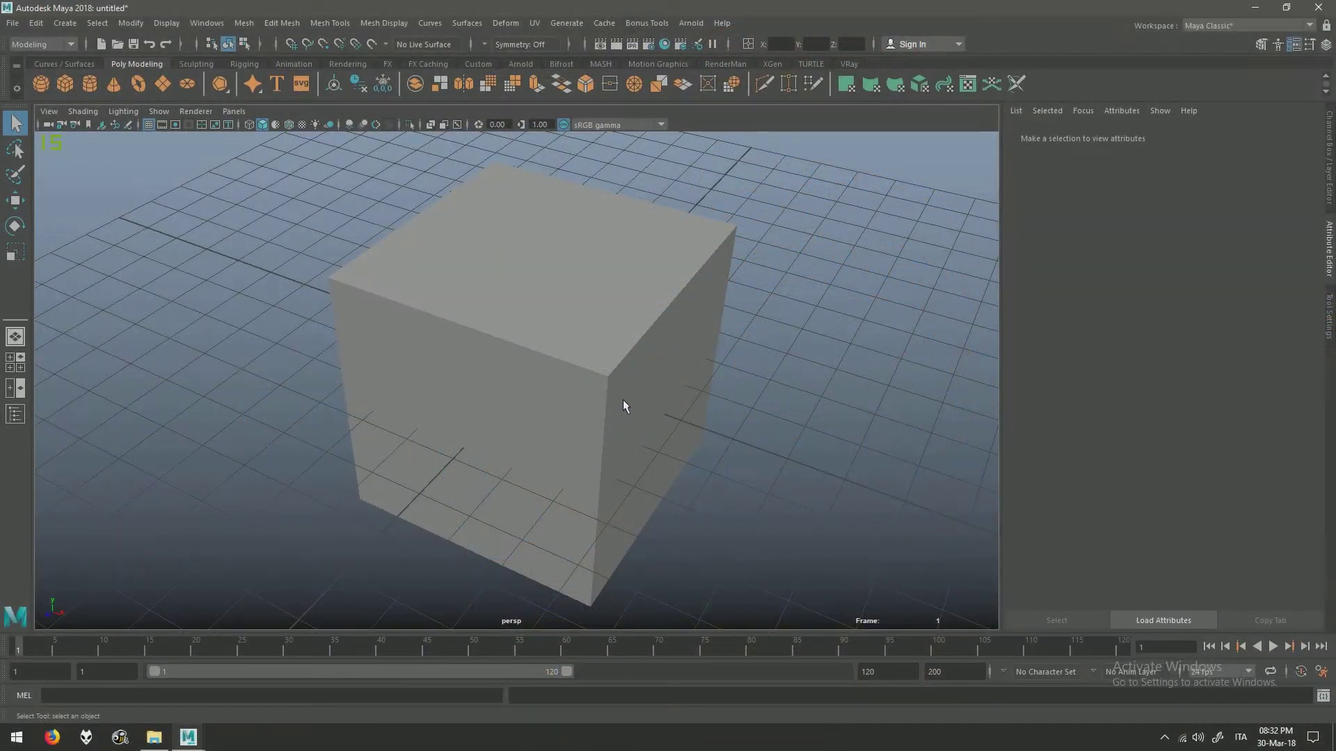
- Turn off the Double Sided render stat on the cube's shape
left_click_drag(605, 378, 568, 348, "alt")
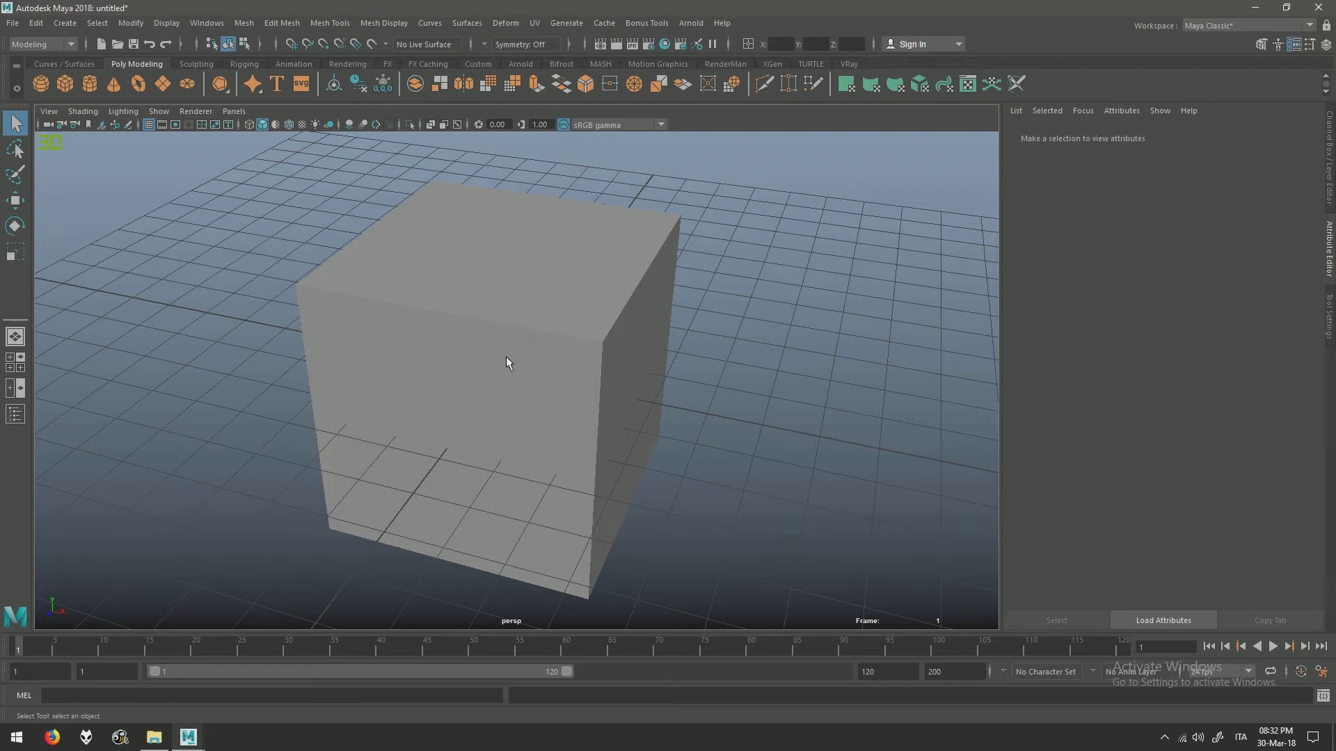
left_click(543, 374)
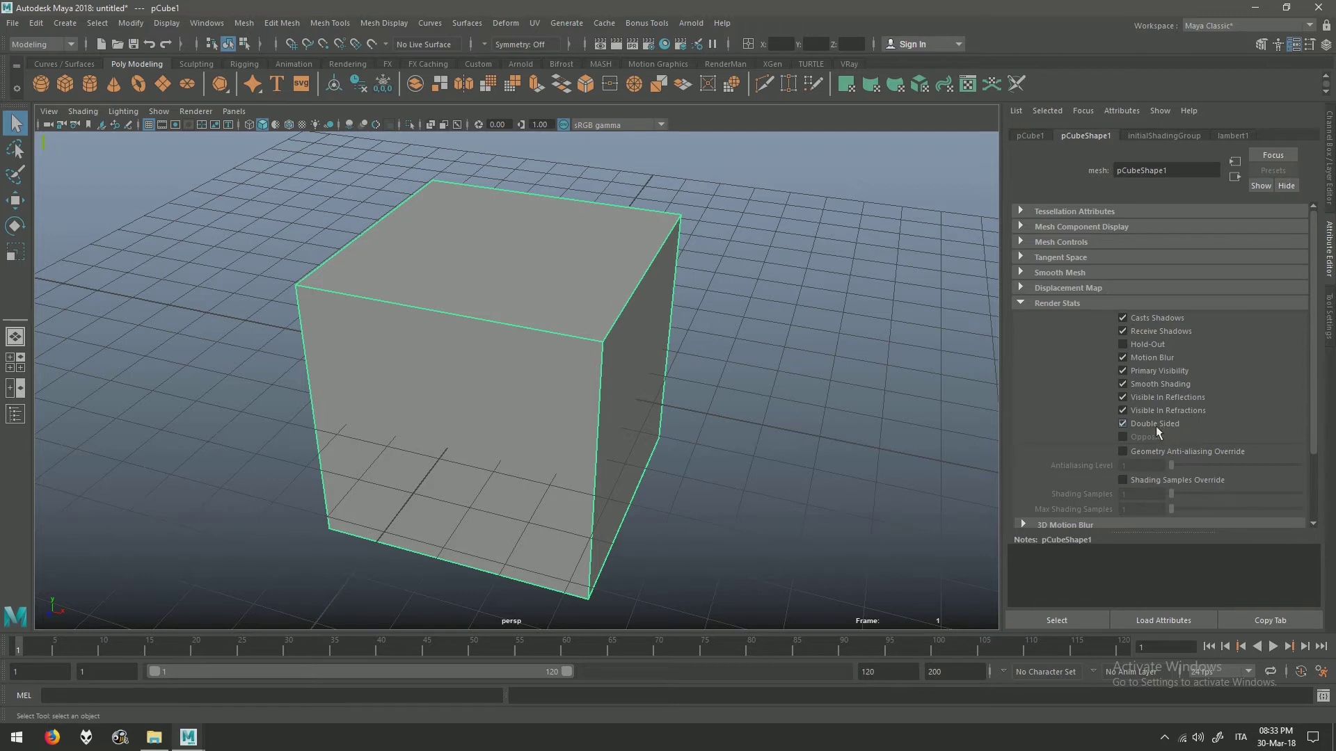
left_click(1154, 425)
- Reverse the cube's normals and view the result from several sides with the cube deselected
left_click(383, 23)
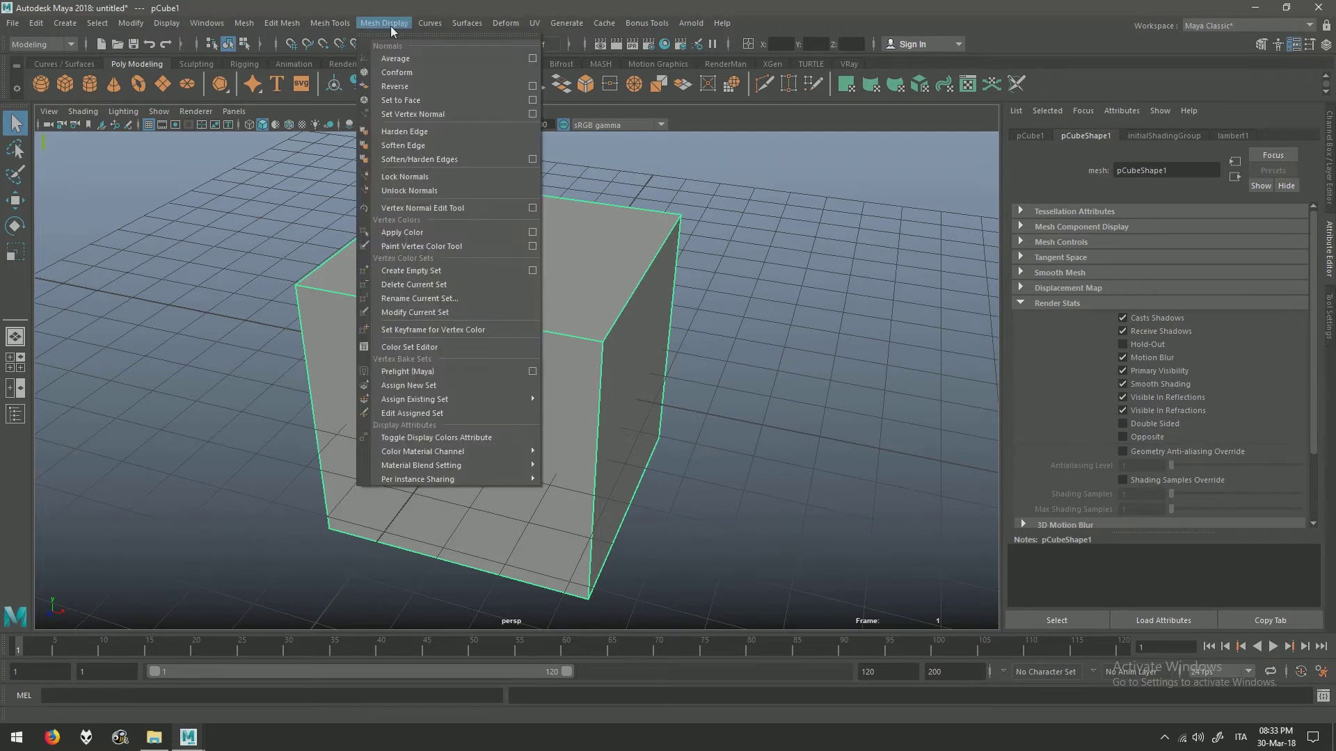
left_click(413, 86)
left_click(686, 295)
left_click_drag(686, 295, 605, 357, "alt")
left_click(589, 295)
left_click(599, 292)
scroll(583, 306, "up", 6)
left_click(429, 394)
key("f")
left_click(719, 397)
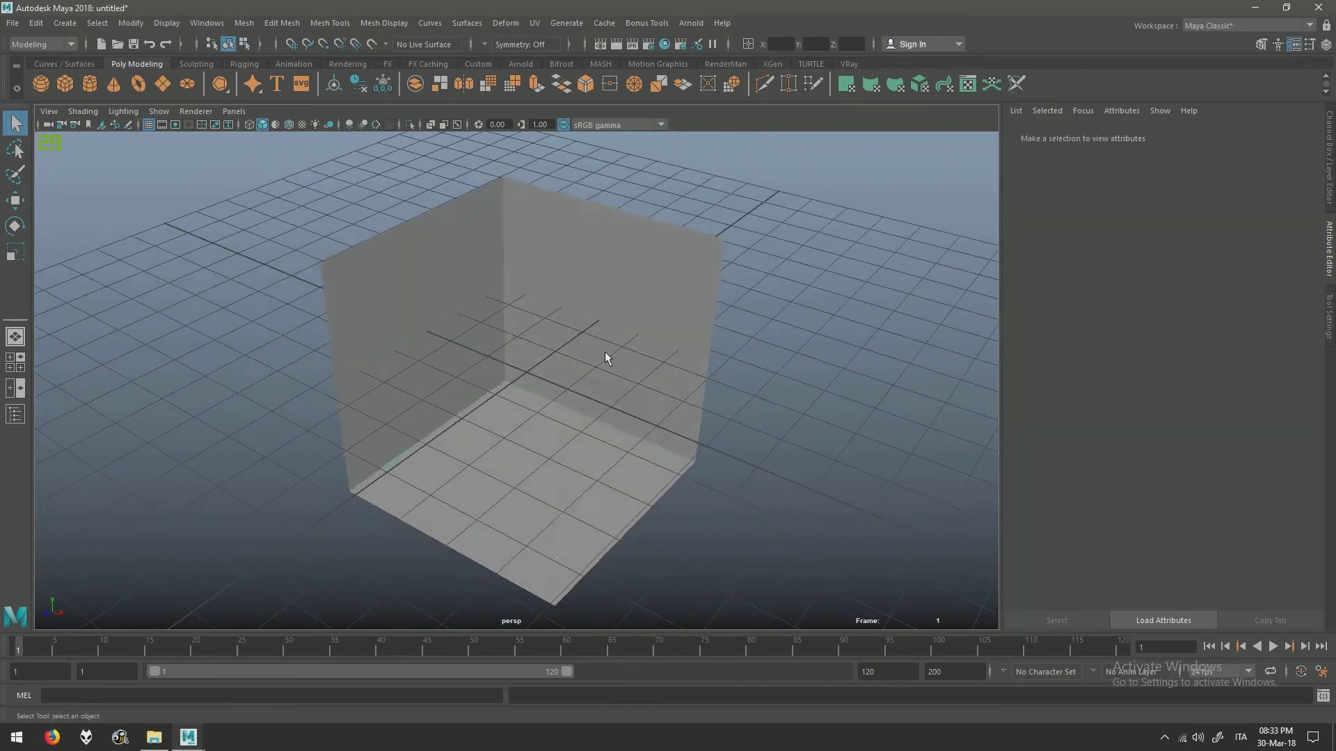
- Turn the cube's Double Sided option on and off again to compare how its reversed faces display
left_click(605, 352)
left_click(1148, 427)
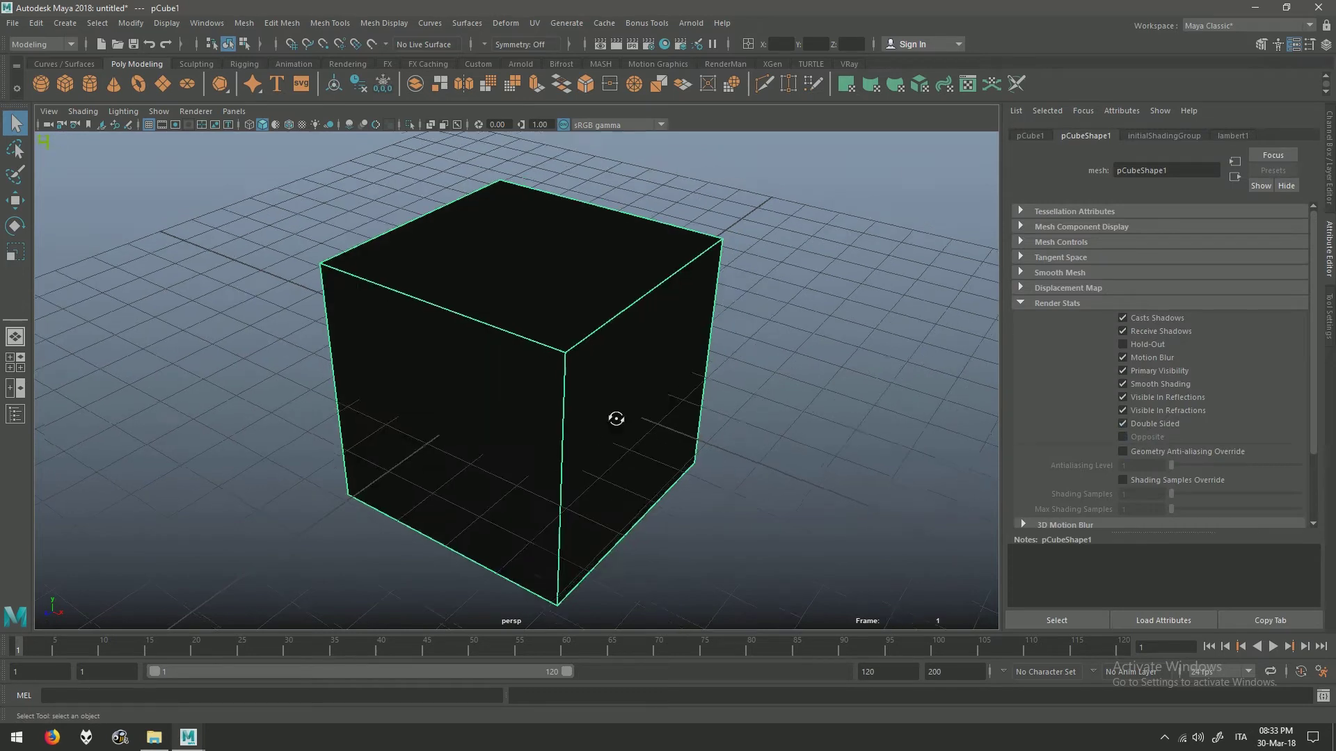
left_click_drag(612, 420, 581, 382, "alt")
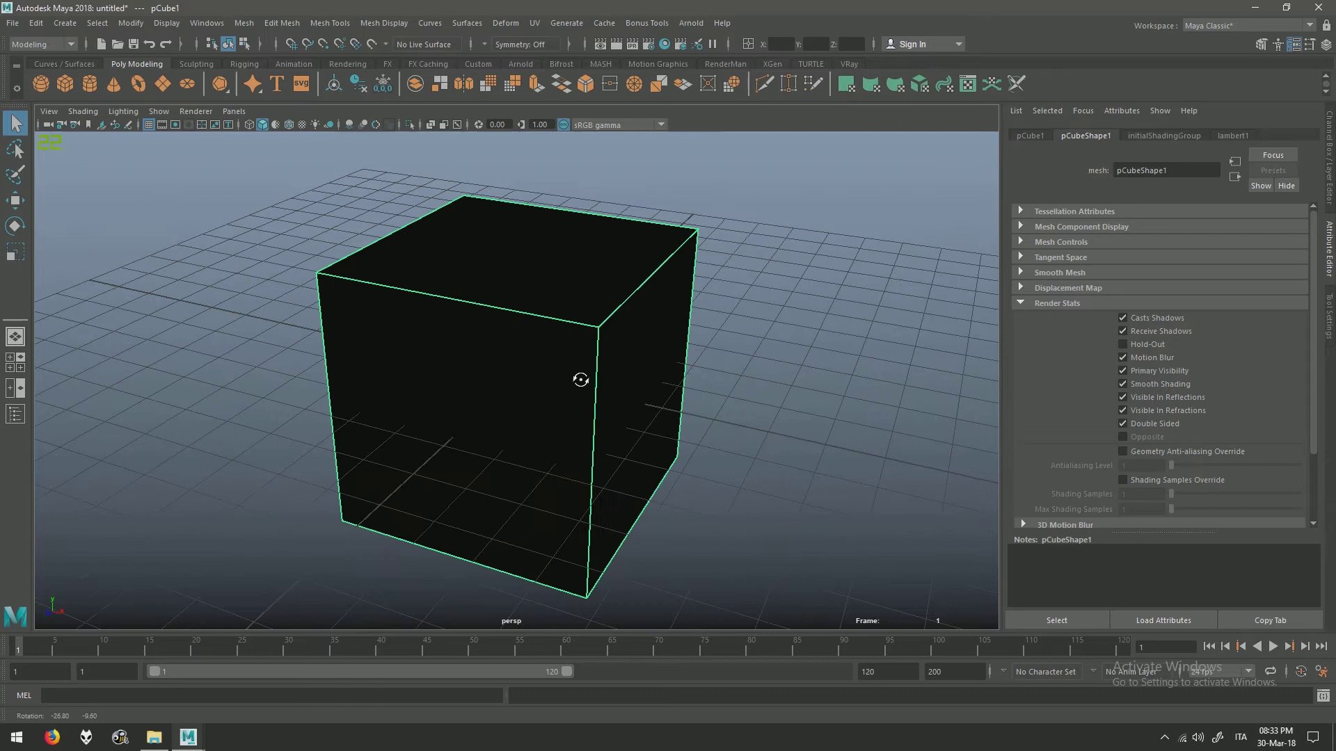
left_click(1135, 421)
left_click(754, 361)
left_click_drag(661, 370, 596, 350, "alt")
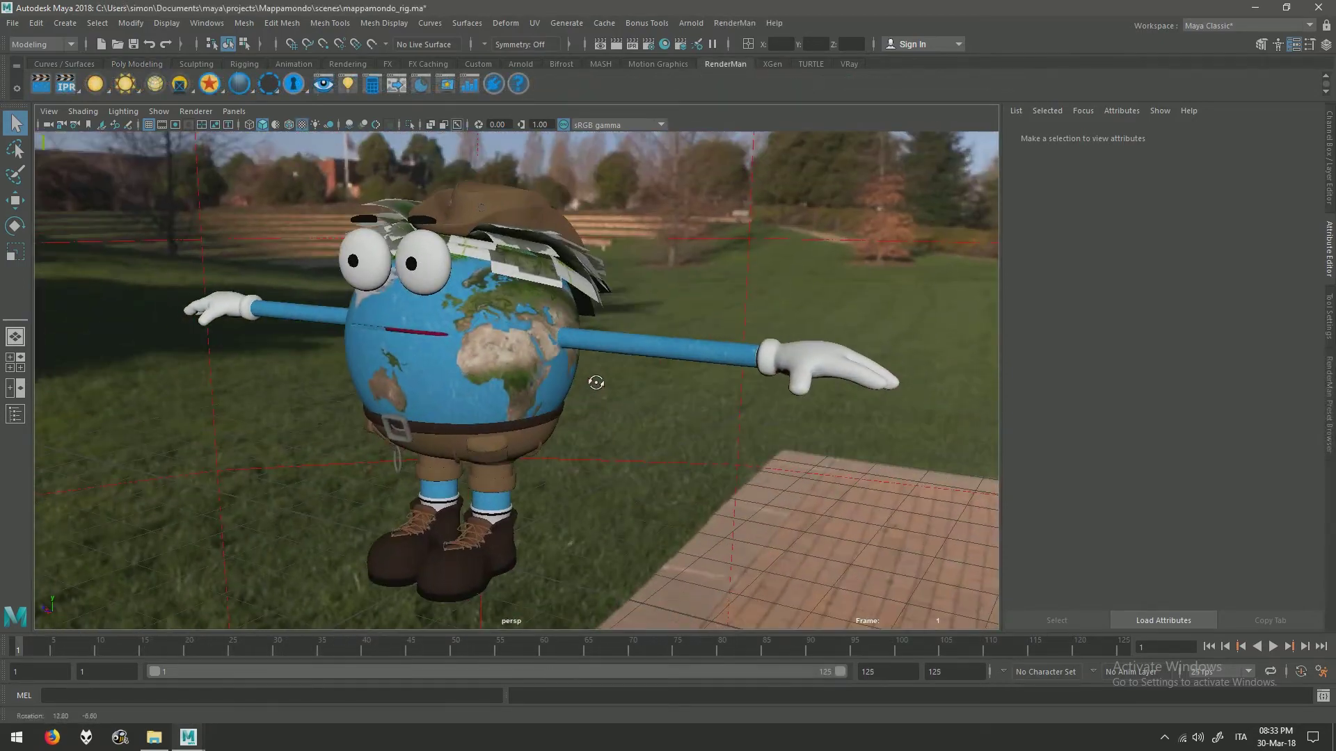
mouse_move(596, 383)
left_mouse_down("alt")
mouse_move(516, 364)
mouse_move(577, 372)
left_mouse_up("alt")
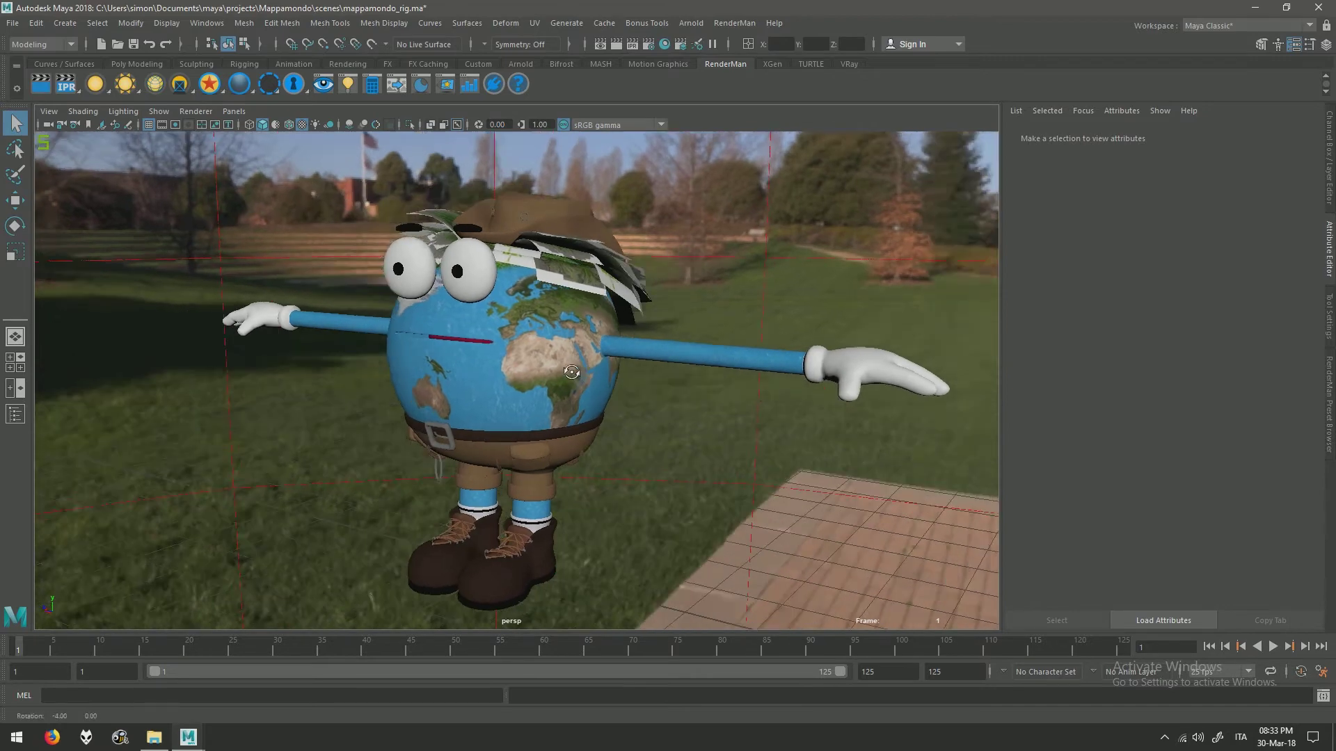
- Set the character scene's geo_lay display layer to normal display so its geometry can be selected
left_click(1328, 167)
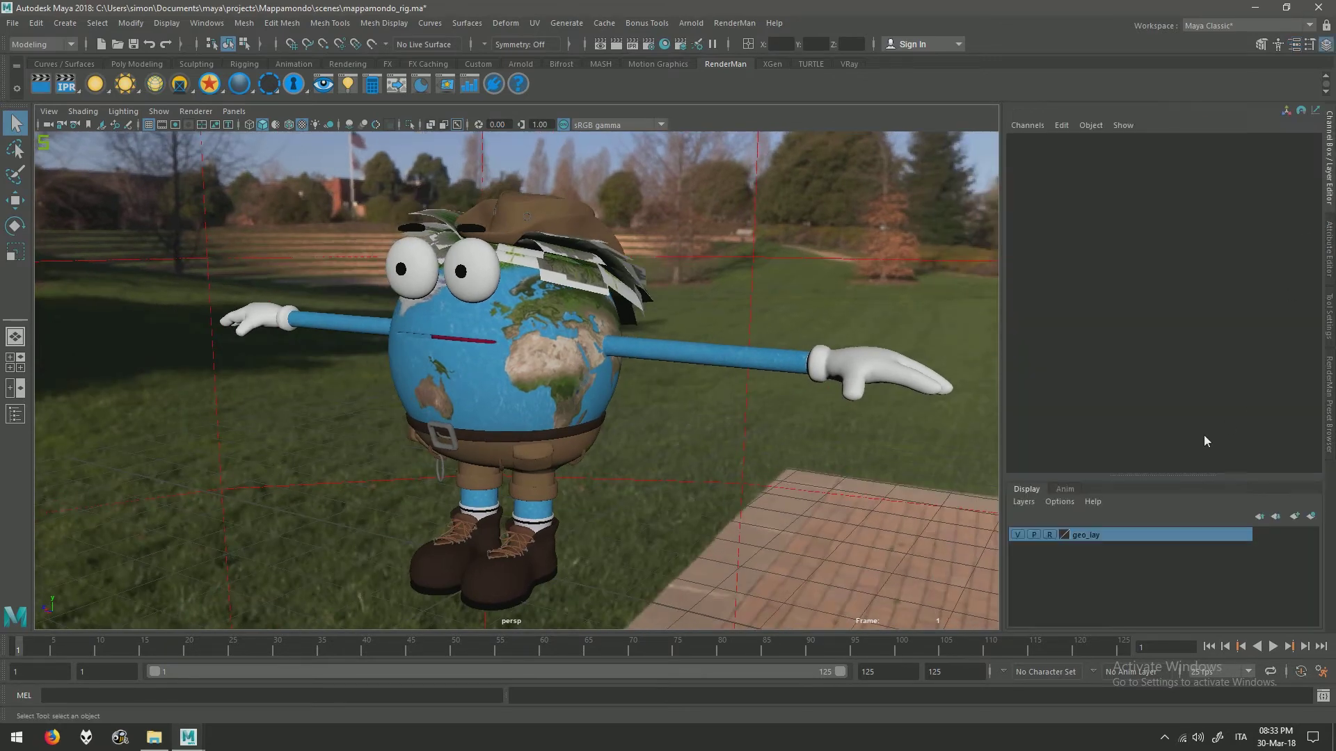
left_click(1050, 534)
left_click(1050, 535)
left_click_drag(654, 395, 661, 398, "alt")
- Show the Outliner, duplicate the character's body mesh in place, and isolate the copy
left_click(604, 377)
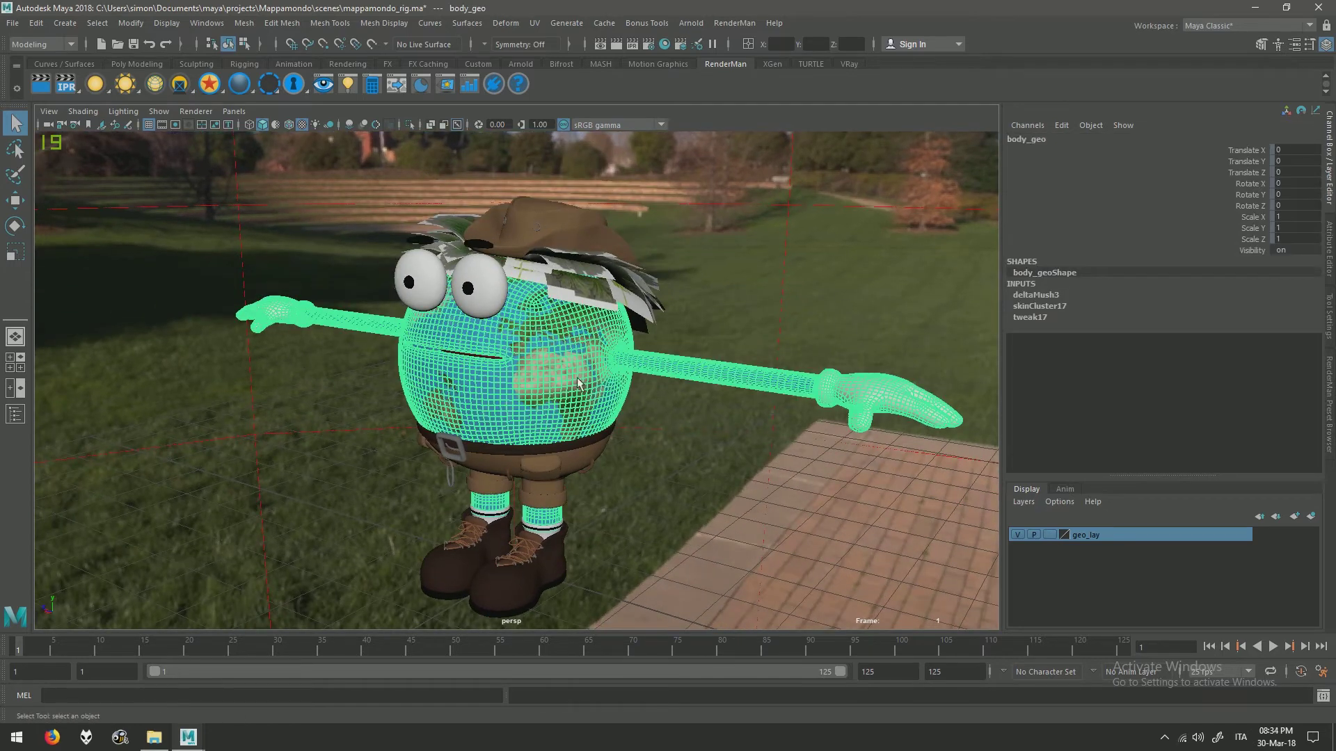
left_click(15, 415)
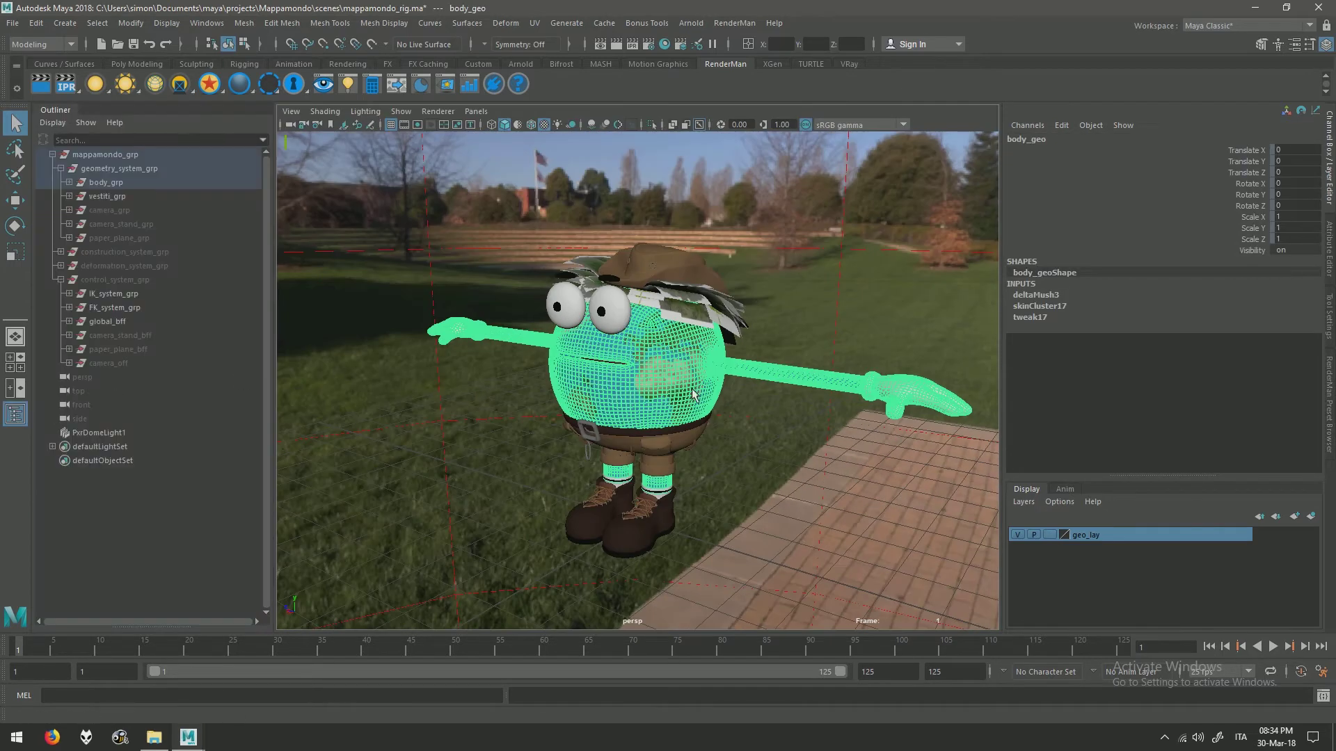
left_click_drag(492, 398, 618, 389, "alt")
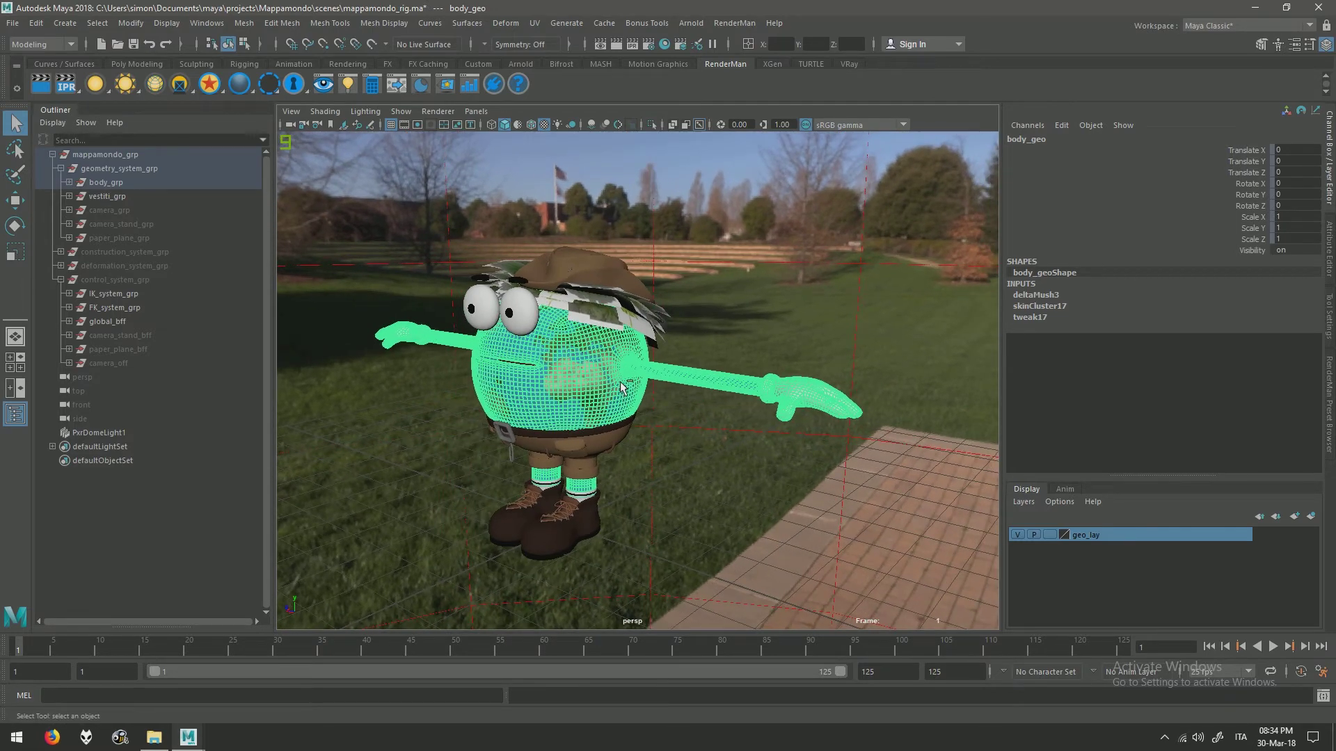
key("ctrl+d")
key("ctrl+1")
key("f")
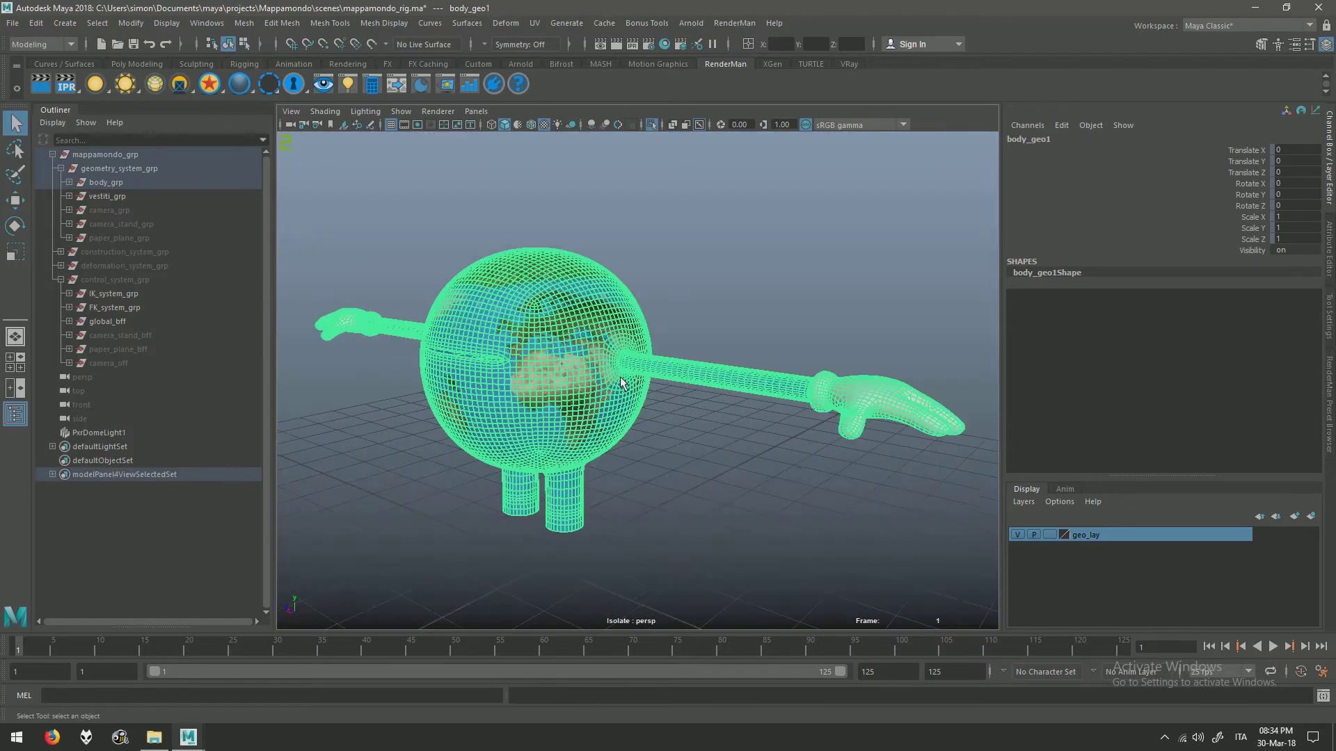
- Inflate the duplicated body by moving all of its vertices slightly outward along their normals
left_click_drag(621, 382, 537, 345, "alt")
right_click_drag(538, 337, 483, 334)
left_click_drag(322, 201, 835, 565)
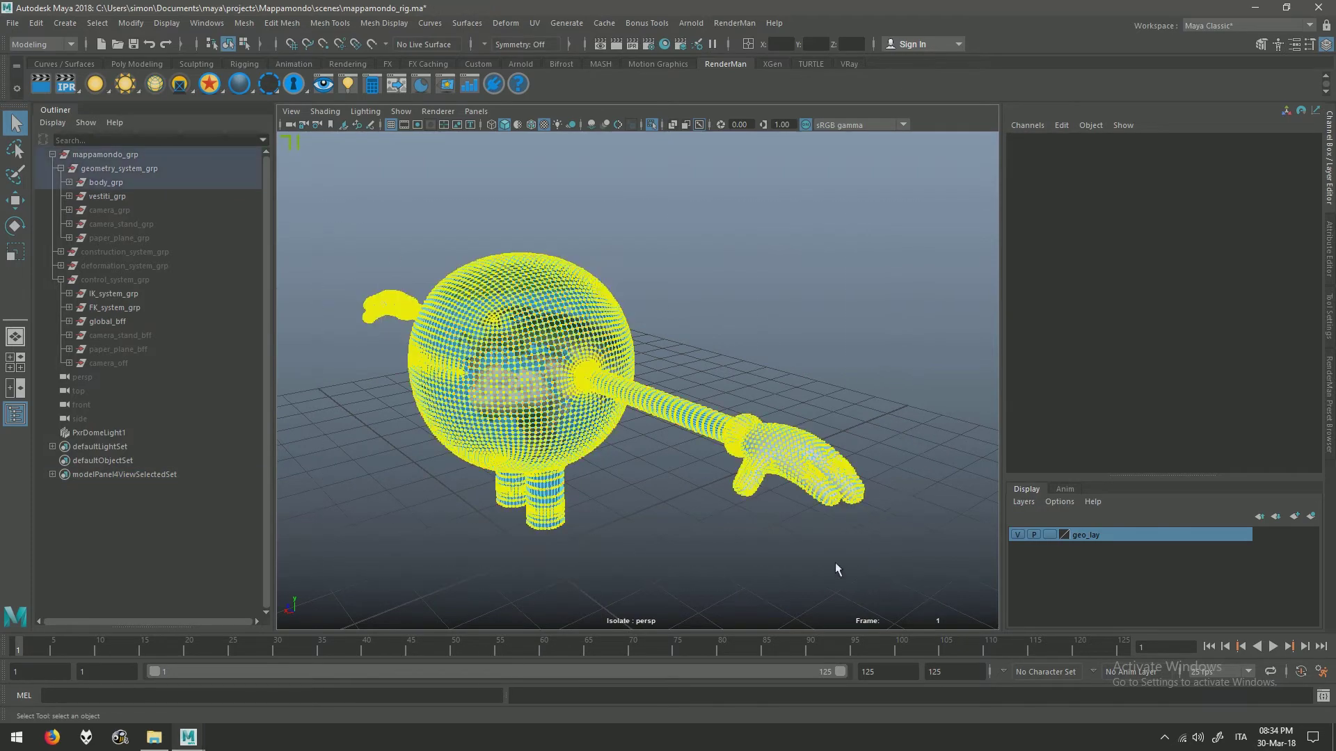
key("w")
scroll(680, 457, "up", 6)
left_click_drag(539, 435, 599, 415, "alt")
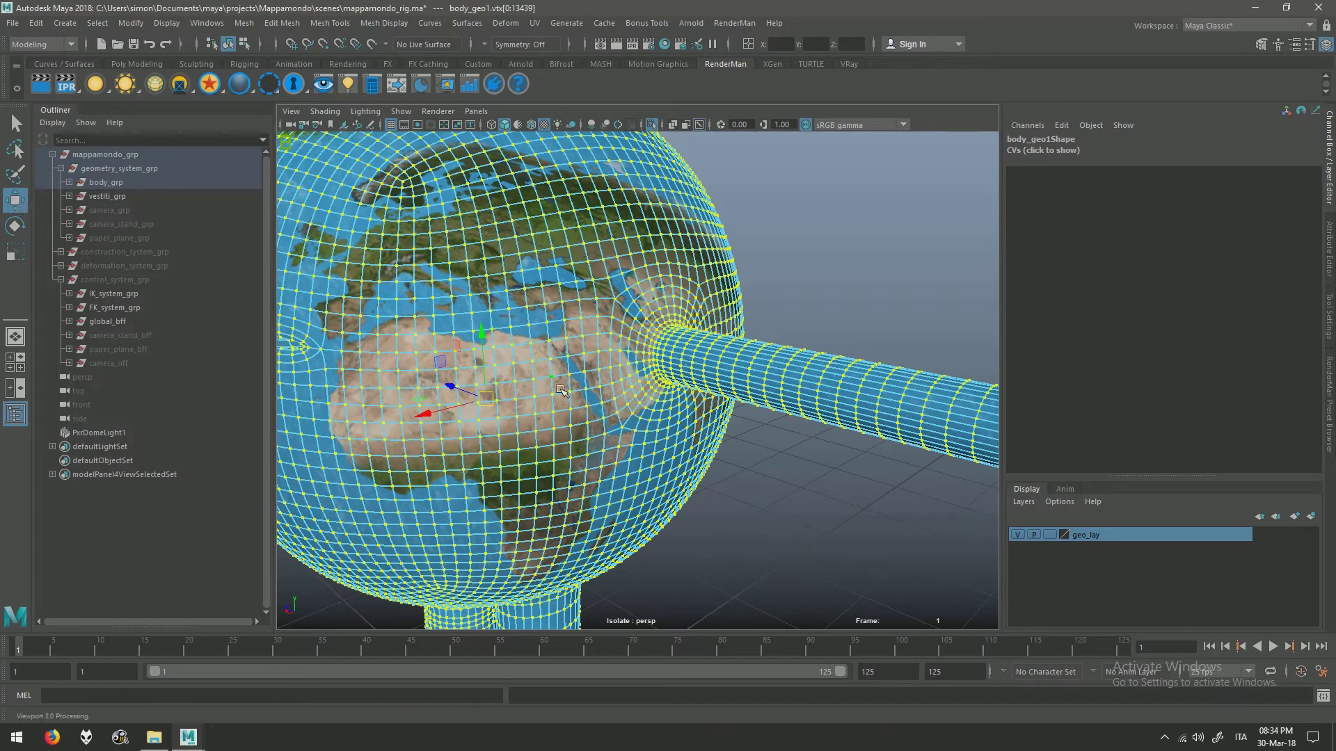
key("f")
scroll(570, 395, "up", 6)
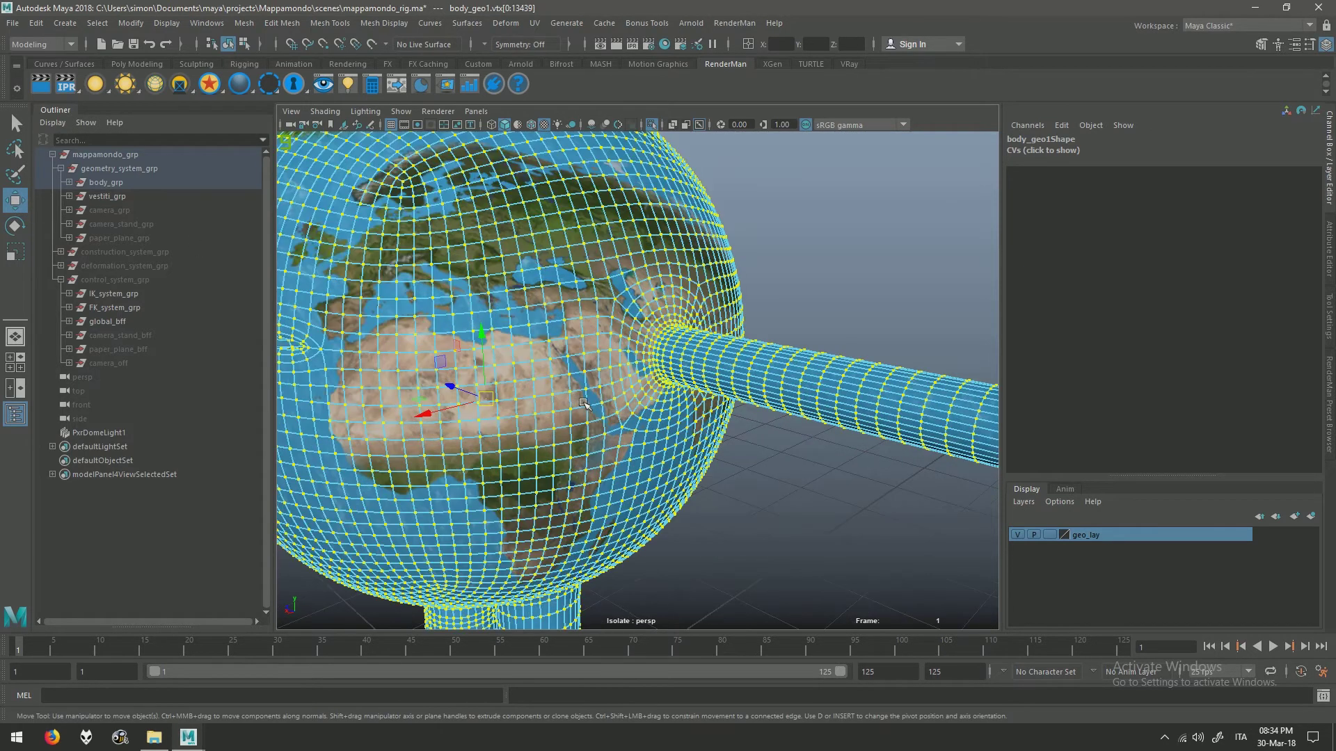
left_click_drag(639, 384, 827, 376, "alt")
middle_click_drag(827, 375, 632, 394, "alt")
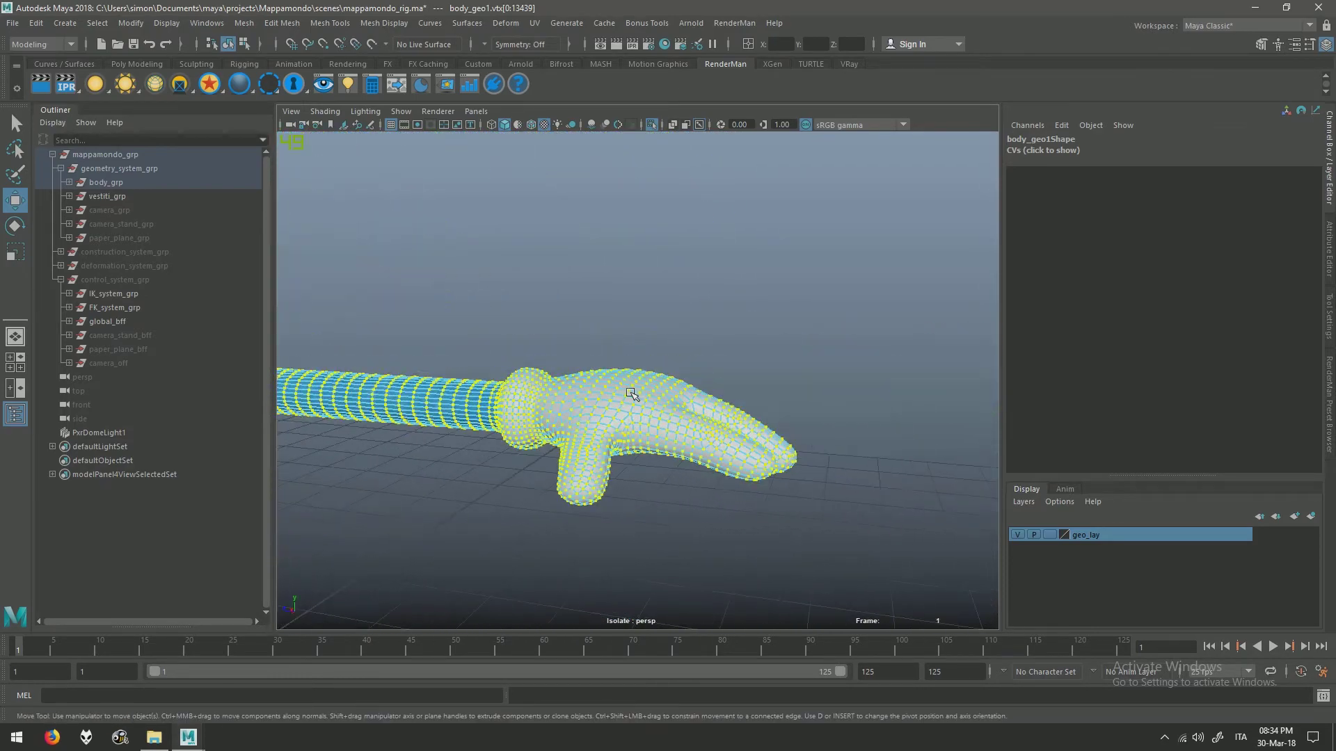
scroll(632, 395, "up", 5)
left_click_drag(629, 400, 634, 395, "alt")
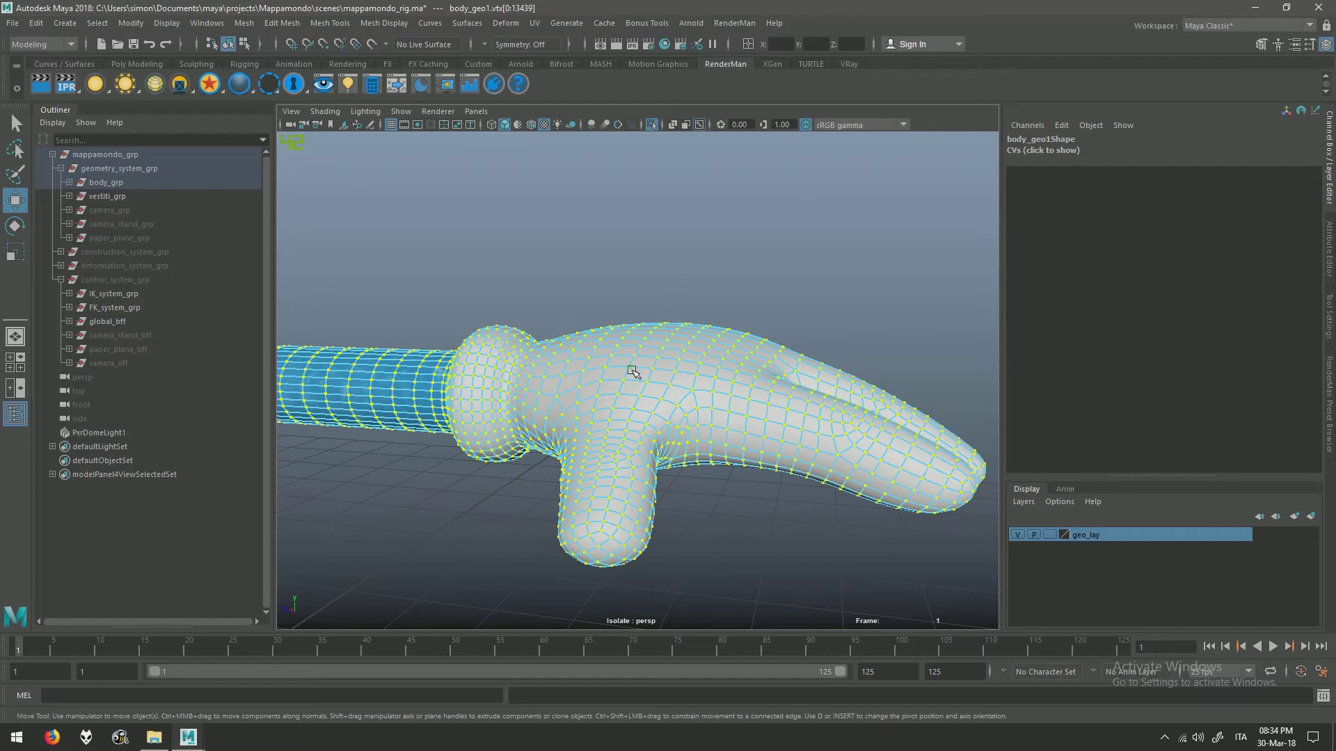
left_click_drag(638, 370, 638, 351, "alt")
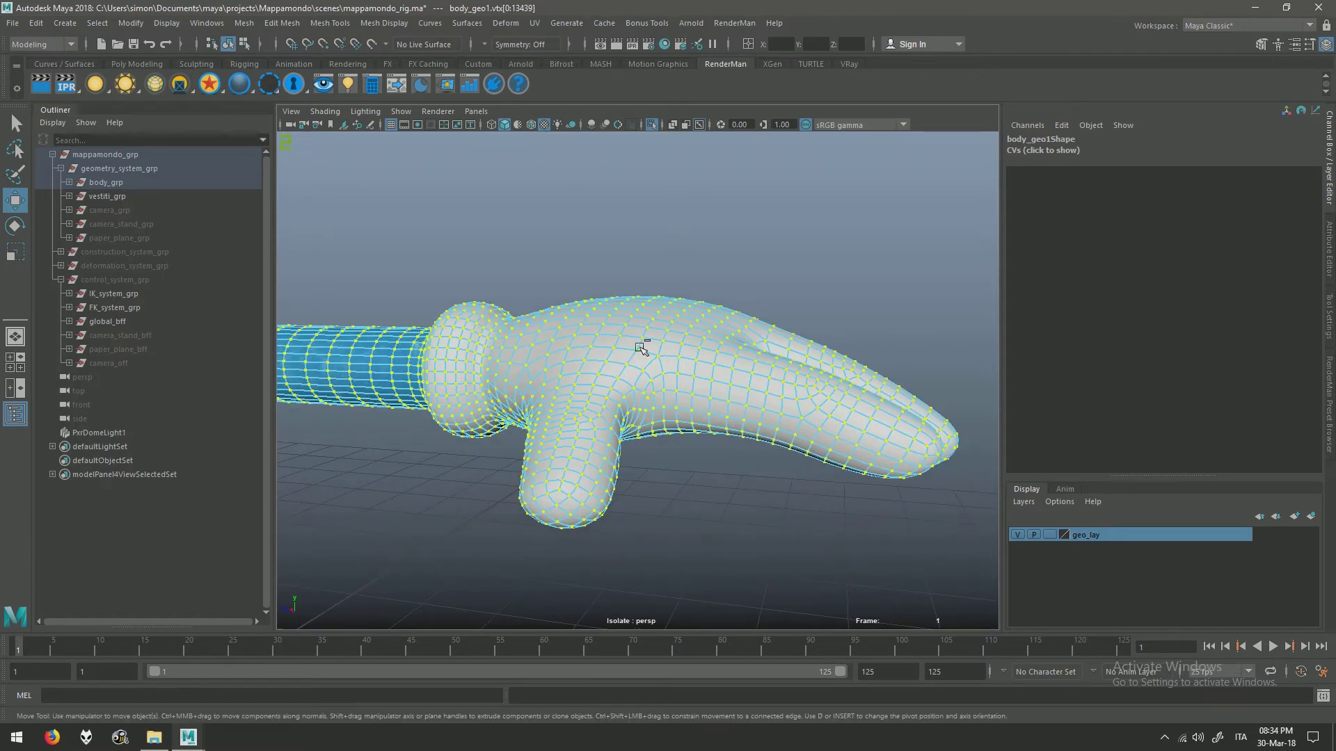
middle_click_drag(639, 347, 642, 347, "ctrl")
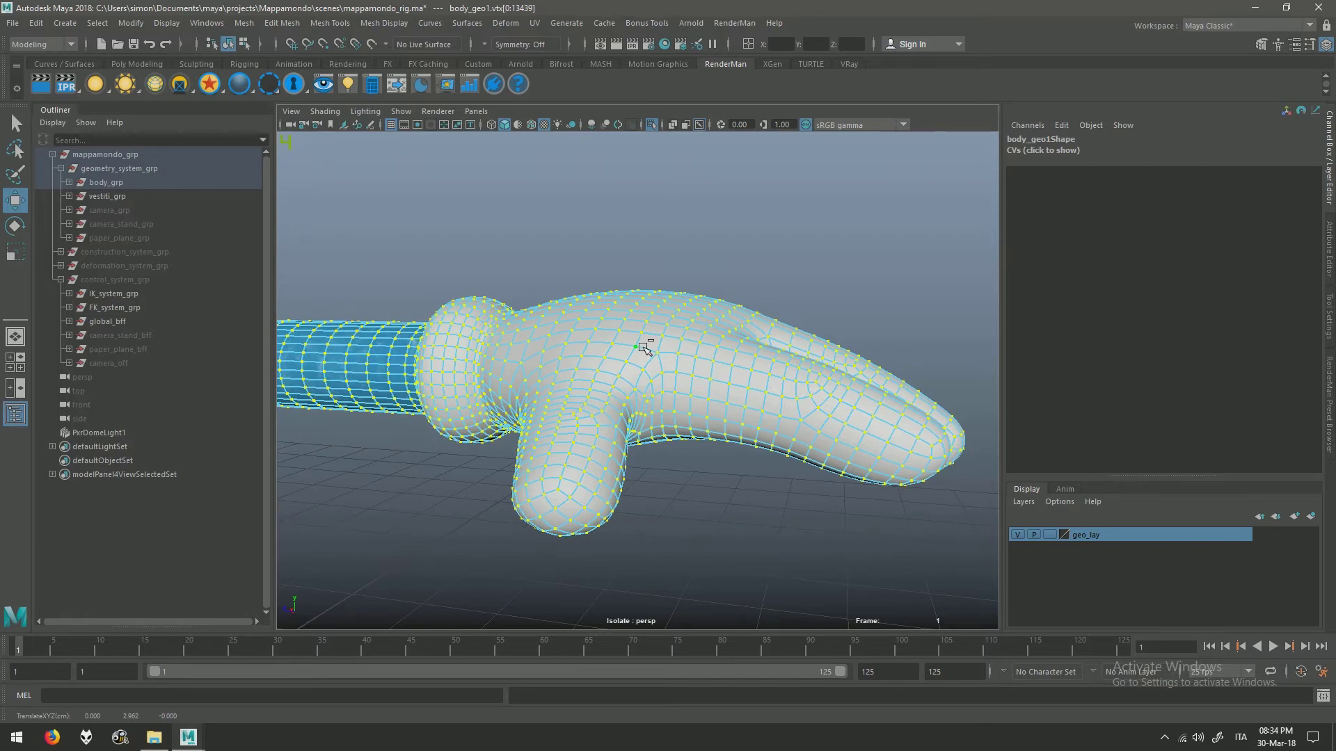
scroll(645, 348, "down", 5)
left_click_drag(645, 348, 657, 379, "alt")
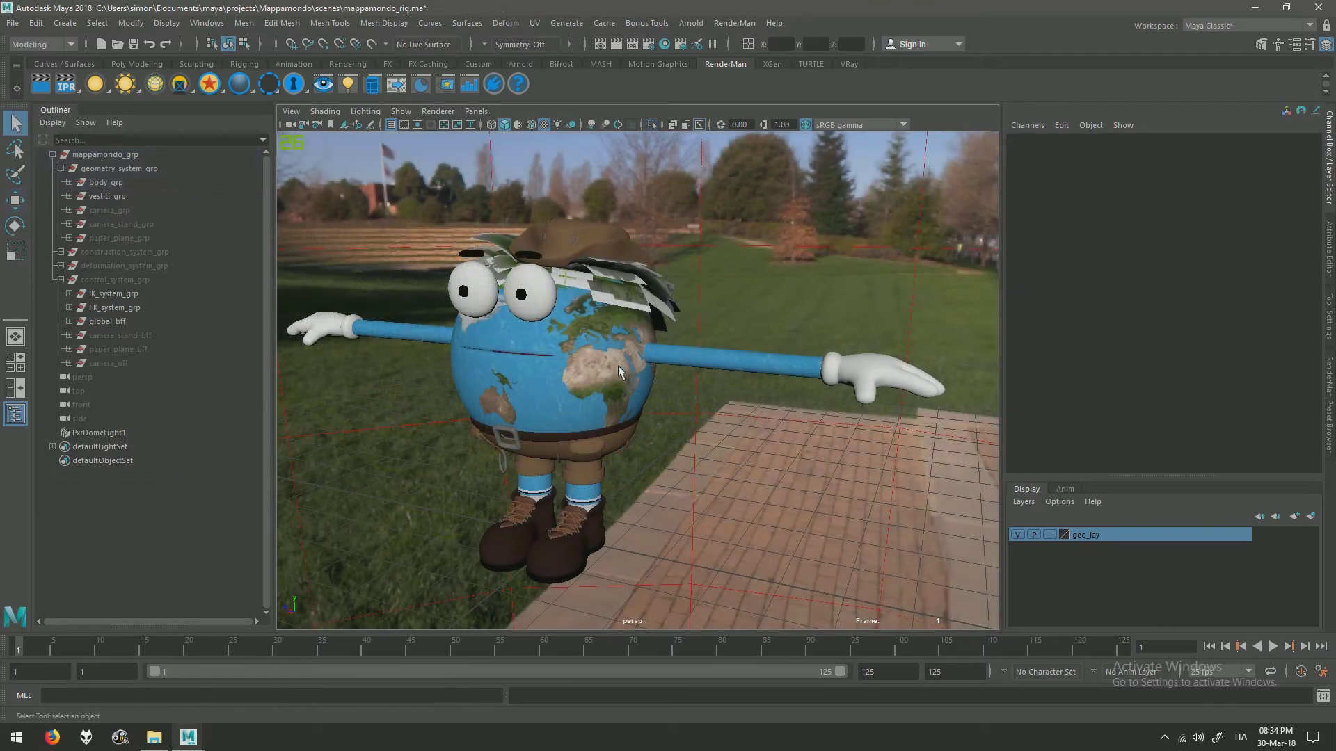
- Unlock the translate, rotate and scale channels of the duplicated body
left_click(618, 367)
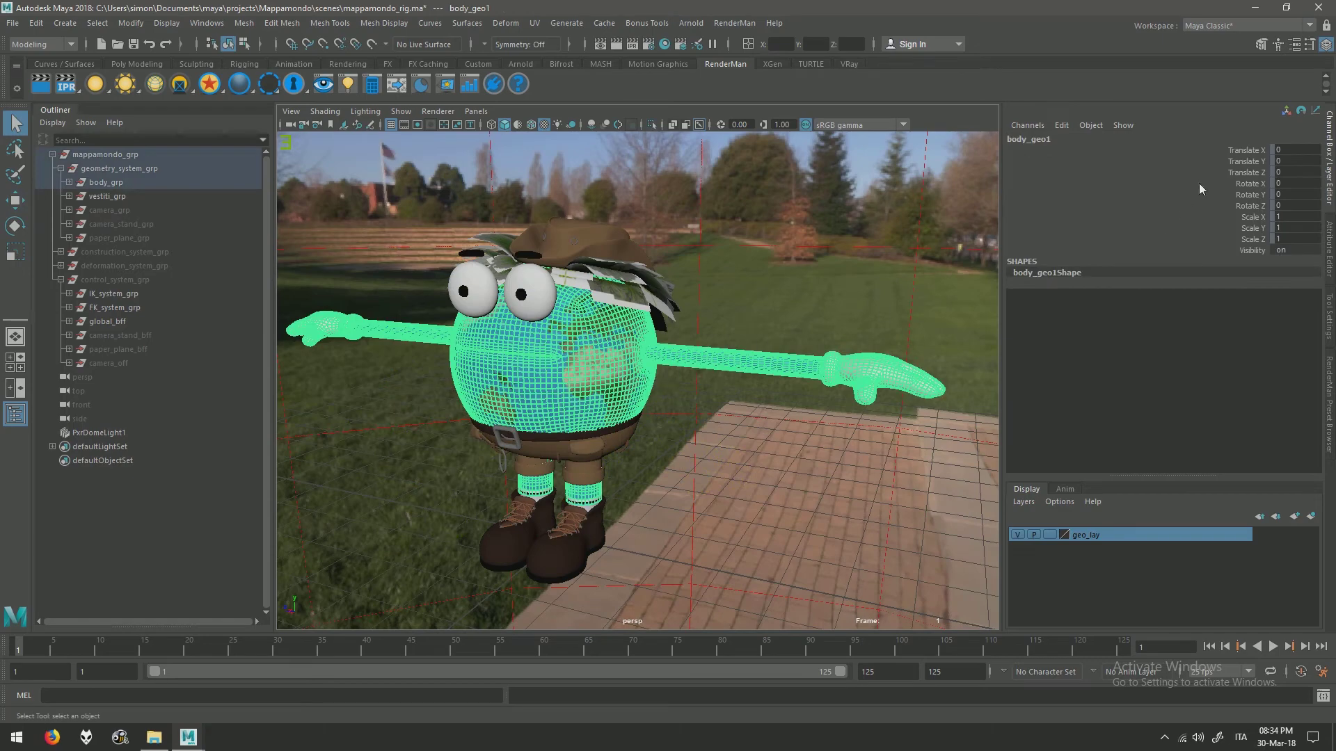
left_click_drag(1232, 149, 1228, 239)
right_click(1230, 230)
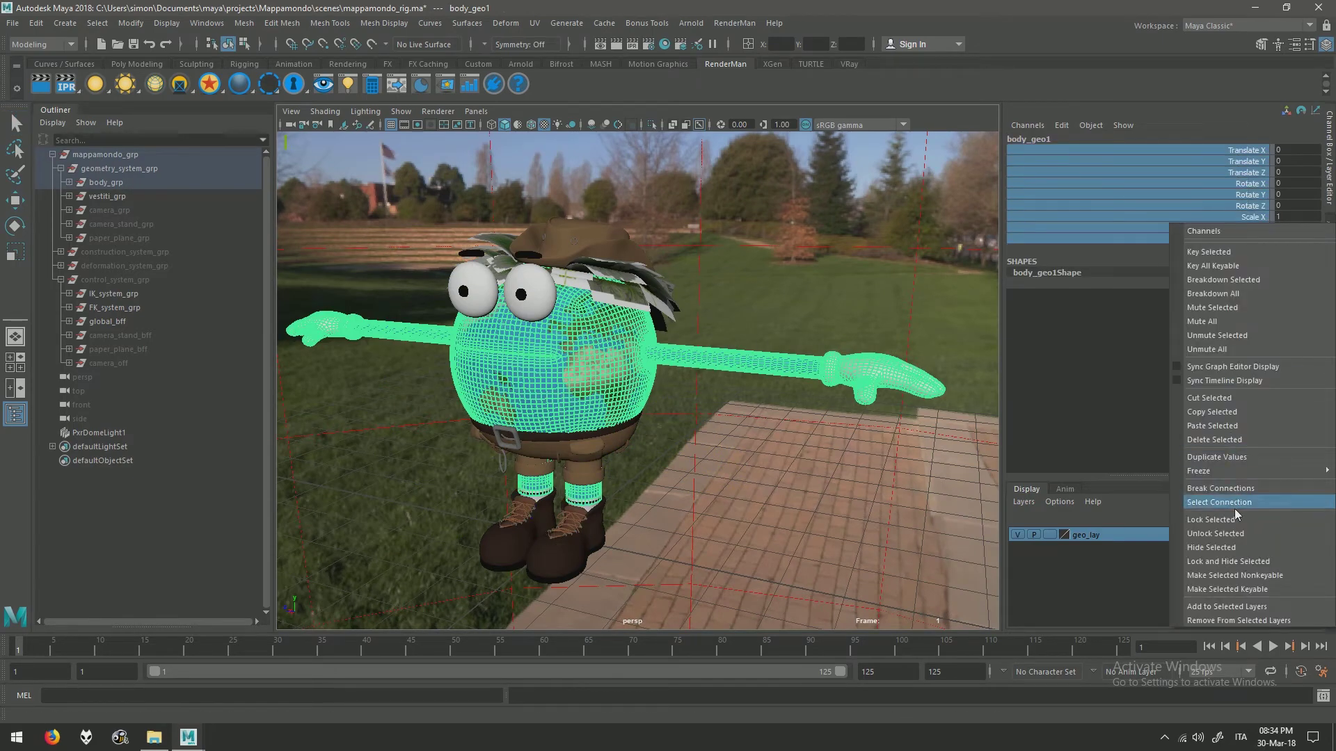
left_click(1237, 536)
left_click_drag(751, 432, 685, 383, "alt")
key("q")
scroll(639, 379, "up", 2)
scroll(640, 380, "down", 2)
left_click(699, 442)
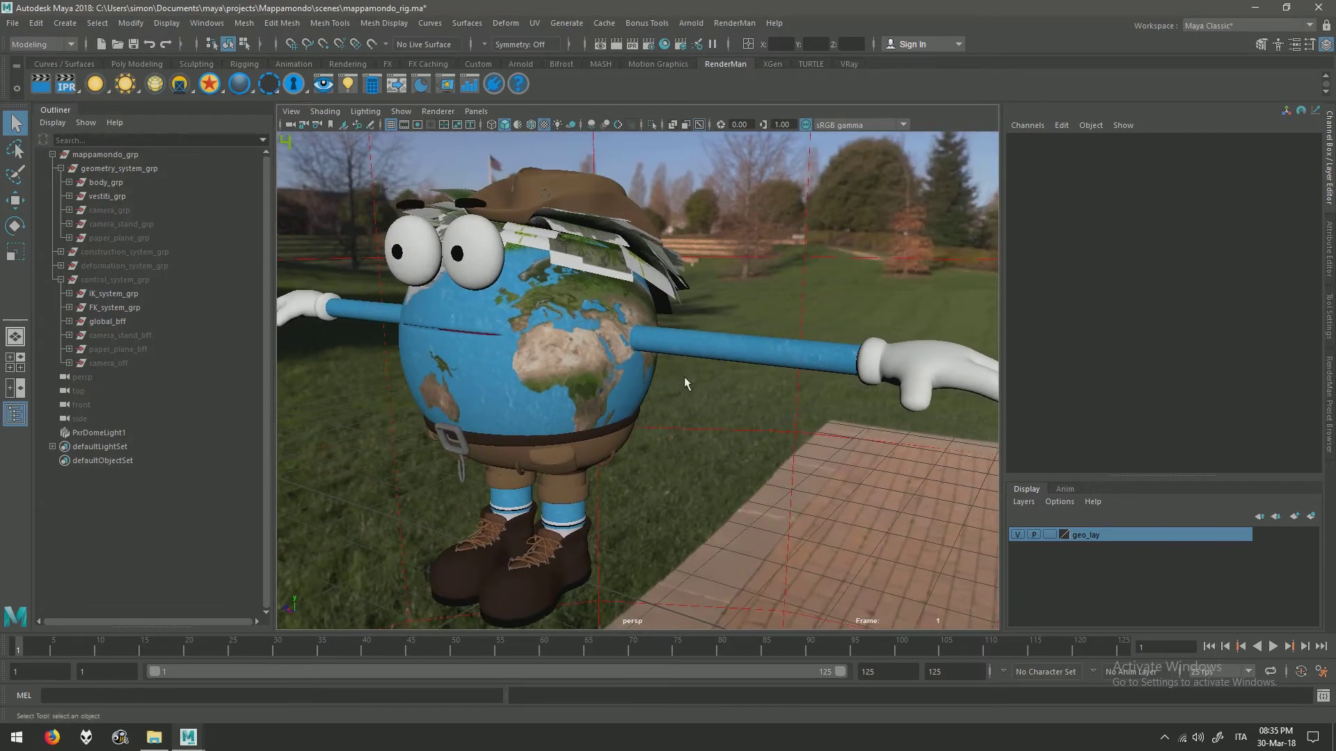
- Reverse the normals of the duplicated body mesh, keeping the whole object selected
left_click(633, 361)
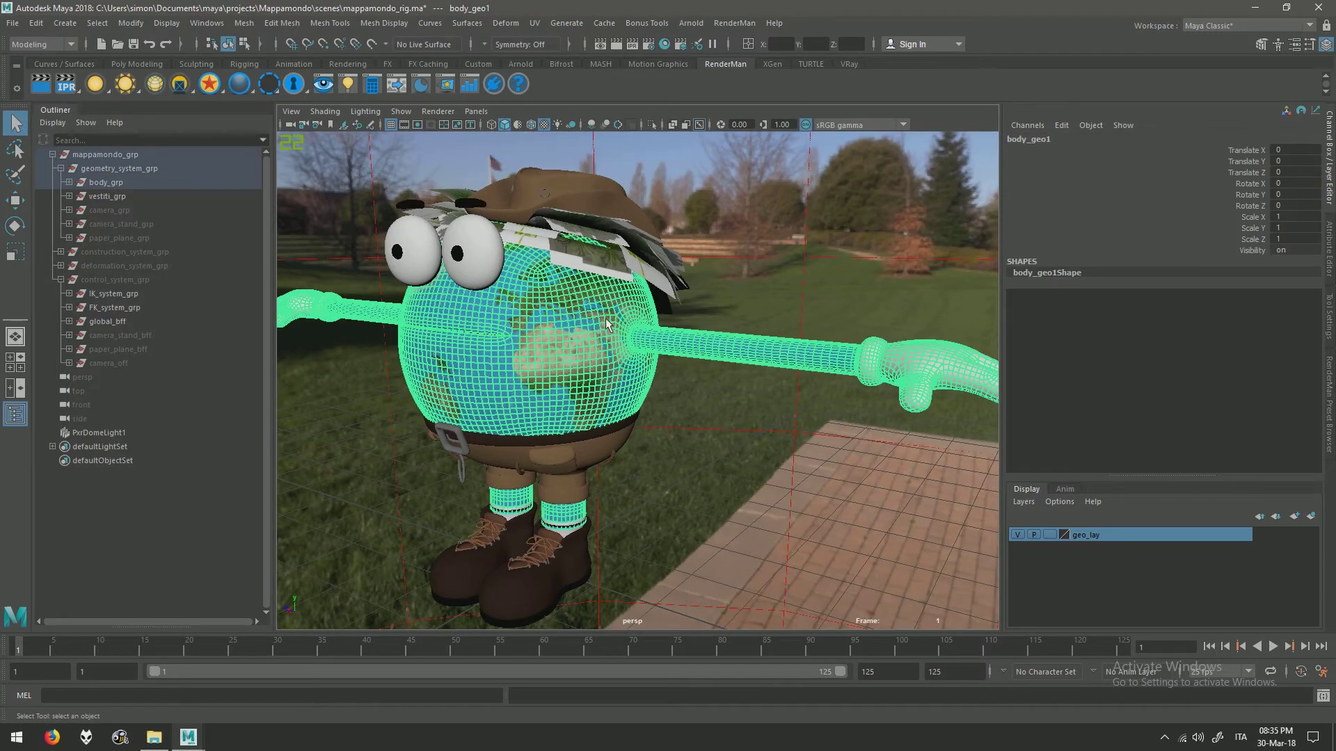
left_click(389, 23)
left_click(407, 88)
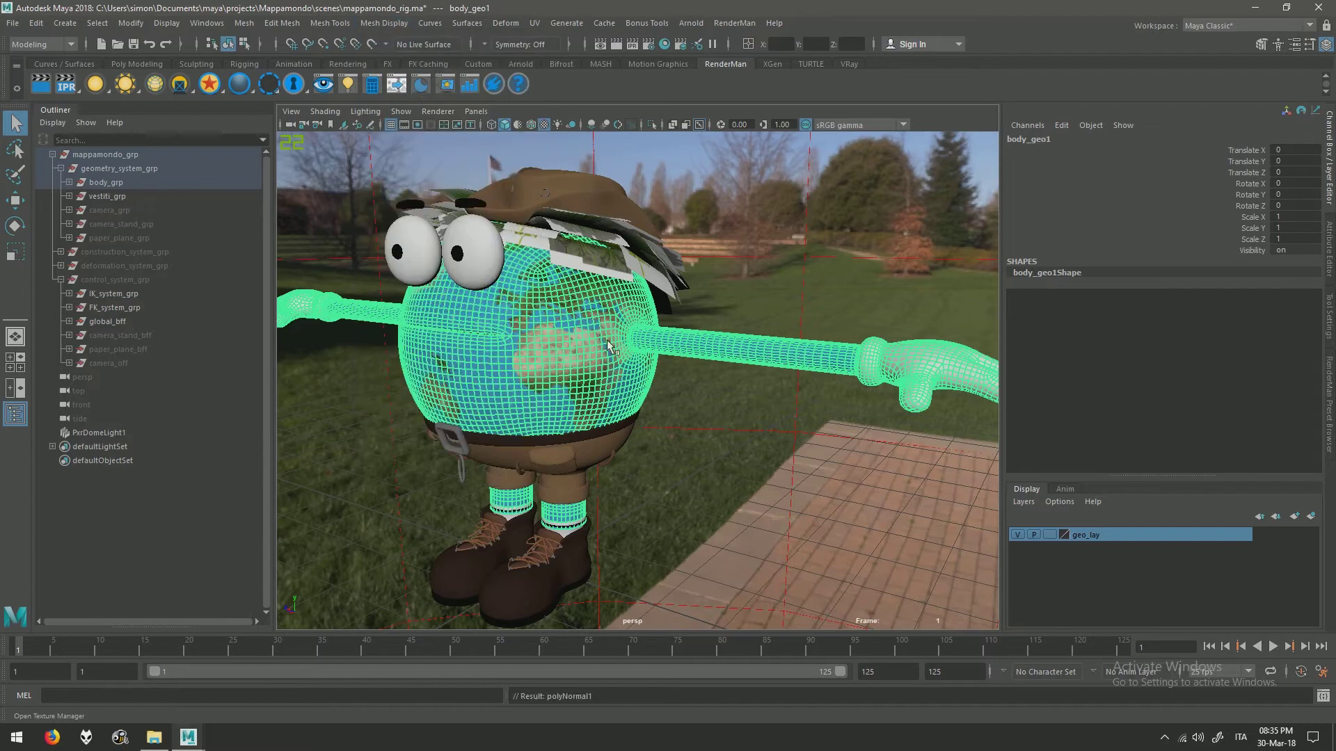
left_click_drag(629, 345, 617, 357, "alt")
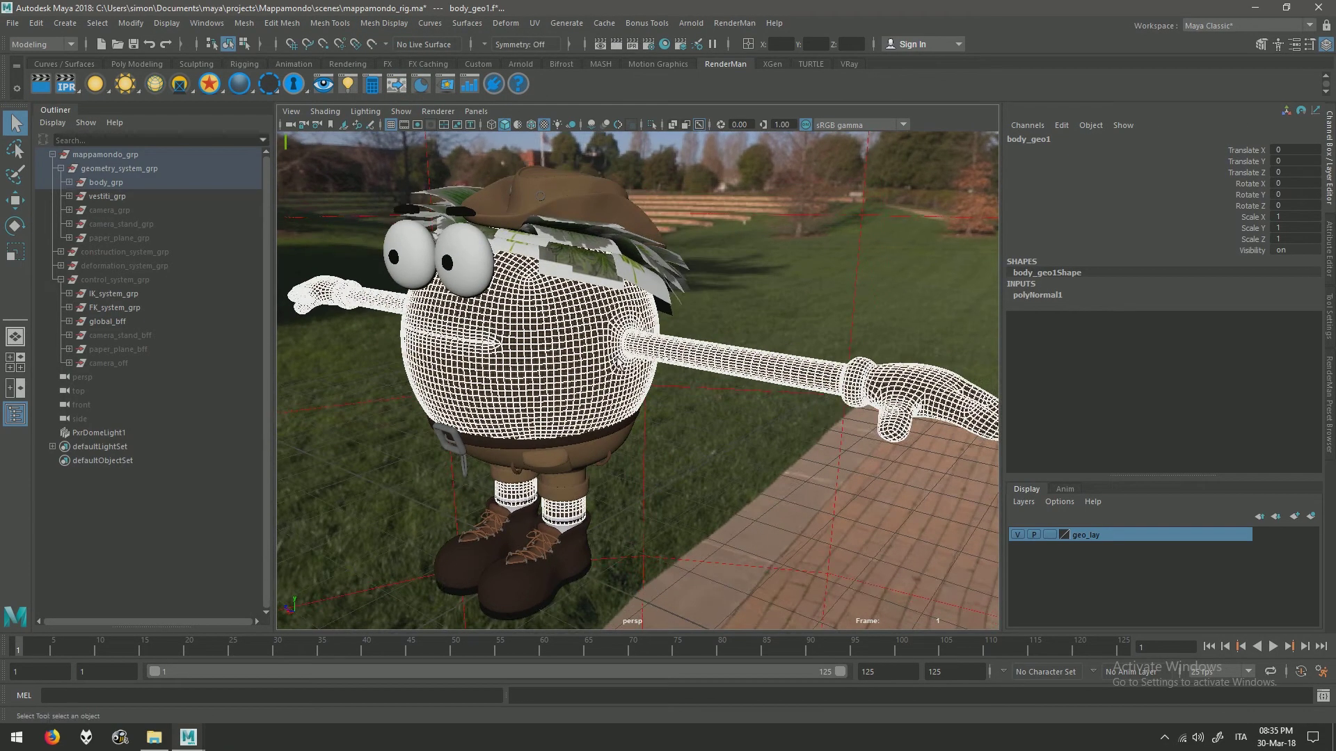
key("ctrl+z")
- Turn off Double Sided in the render stats of the duplicated body's shape
left_click(1323, 260)
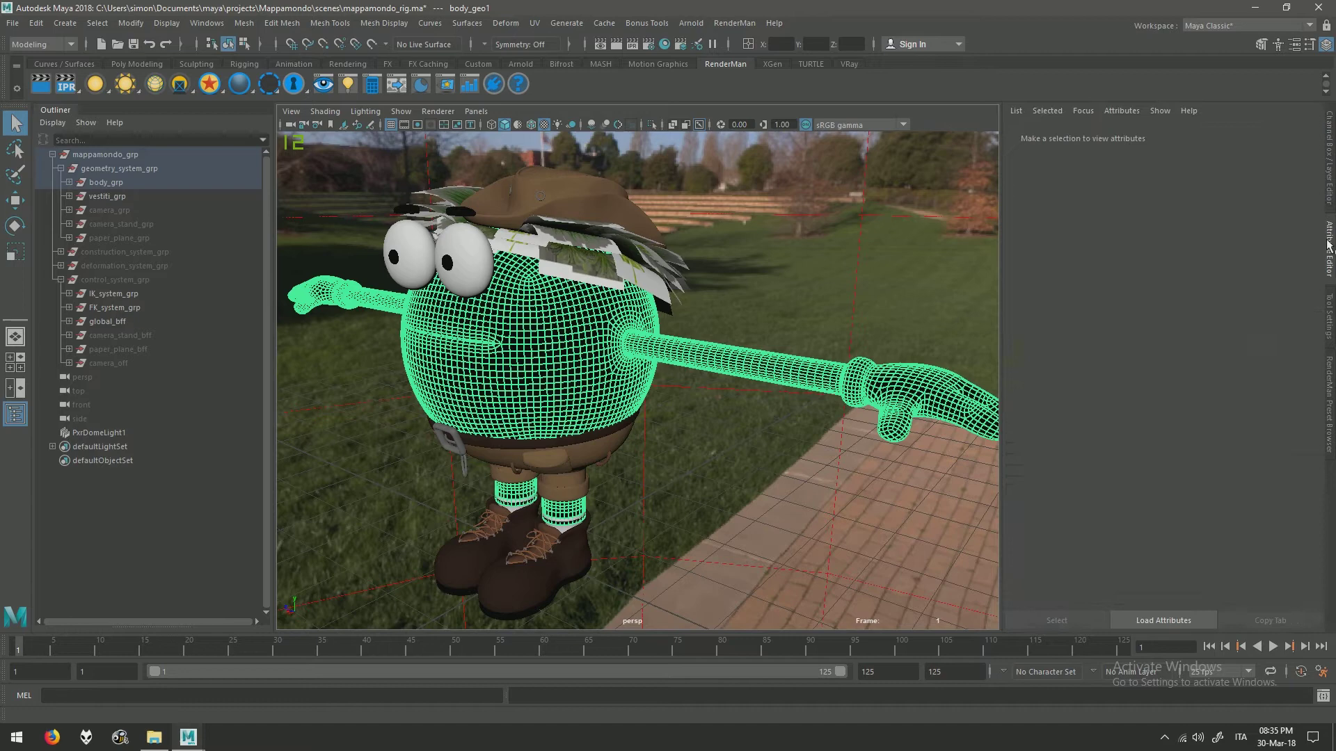
left_click(1089, 137)
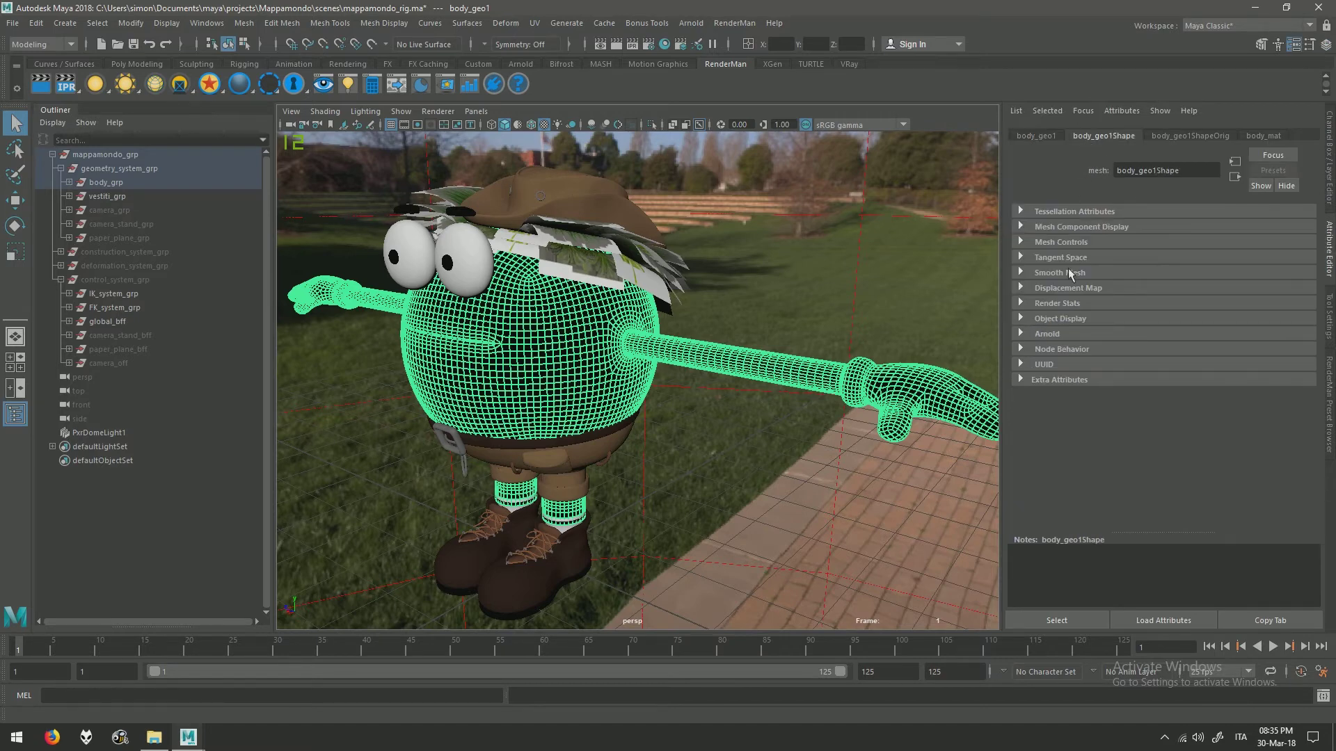
left_click(1062, 305)
left_click(1146, 423)
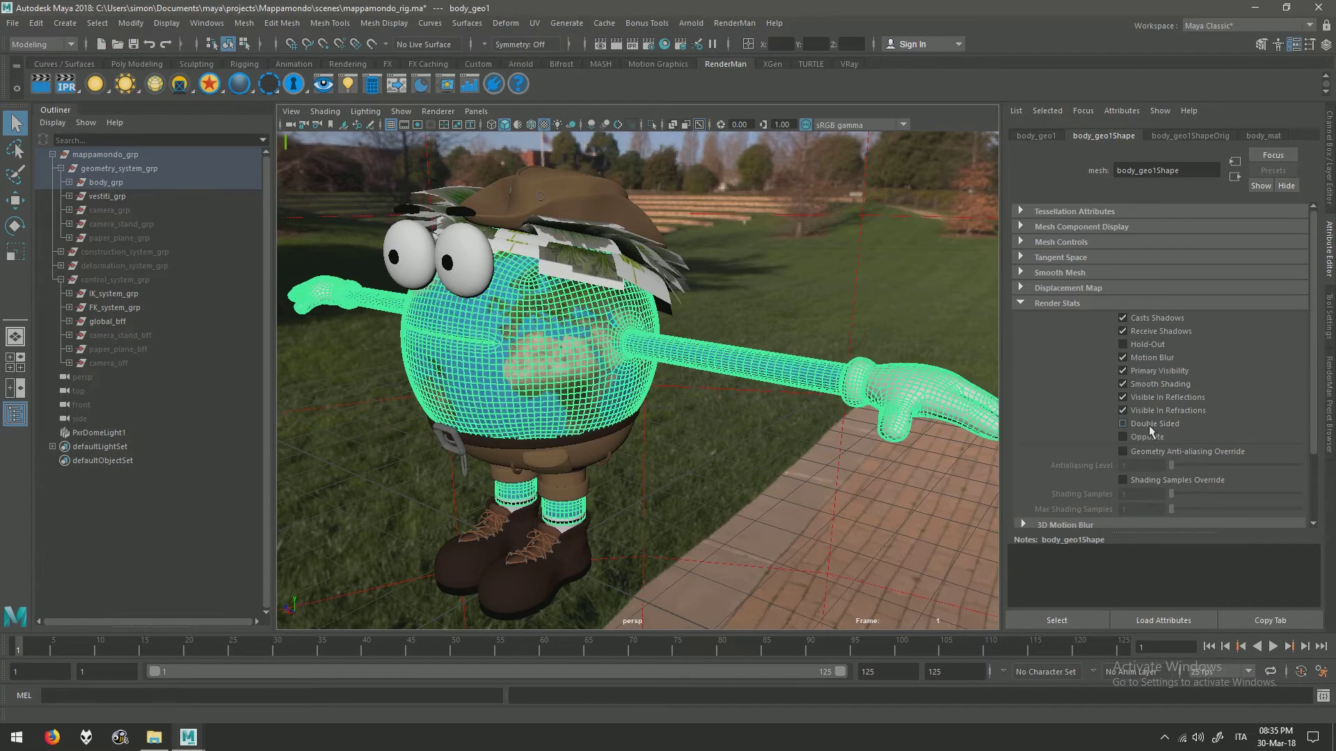
- Examine the outline that the inverted body shell forms around the character's arm and hand
scroll(834, 364, "up", 5)
middle_click_drag(833, 364, 730, 393, "alt")
left_click(731, 392)
scroll(731, 392, "up", 7)
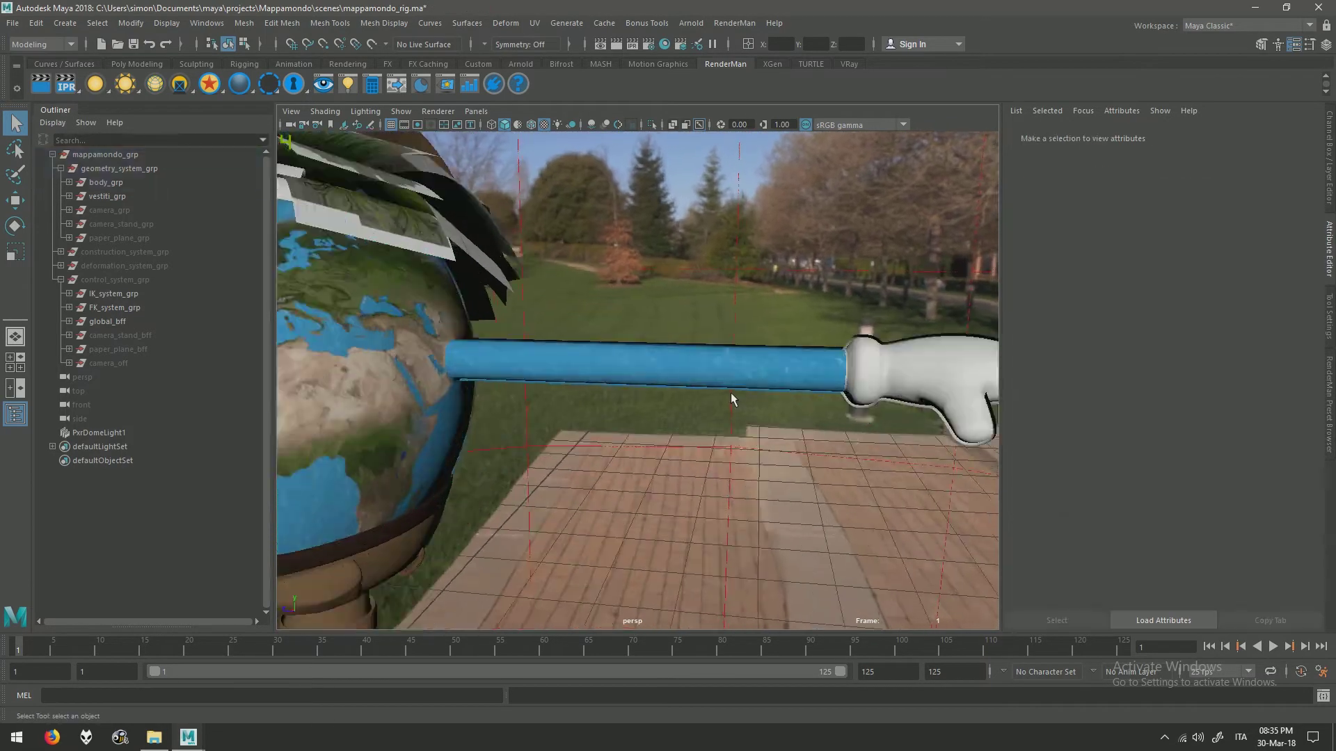
left_click_drag(730, 388, 733, 378, "alt")
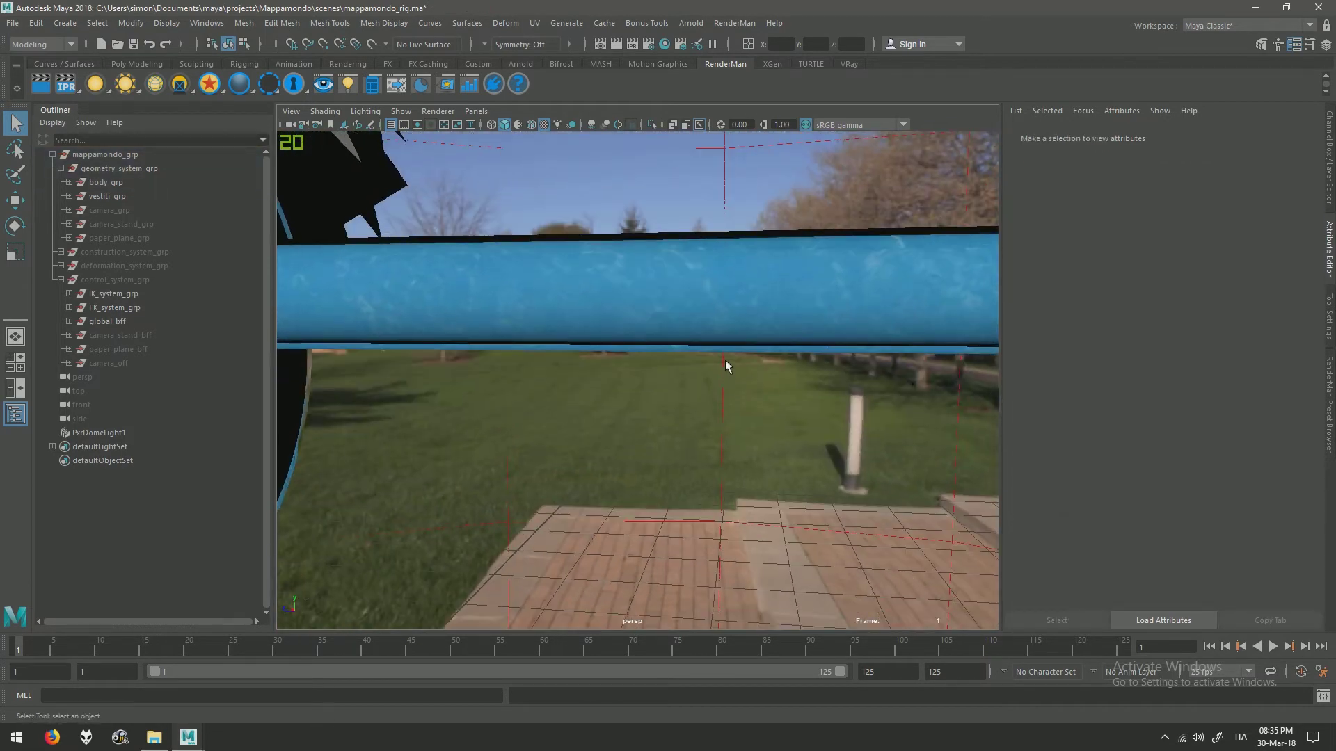
left_click(728, 352)
middle_click_drag(727, 352, 721, 361, "alt")
key("ctrl+z")
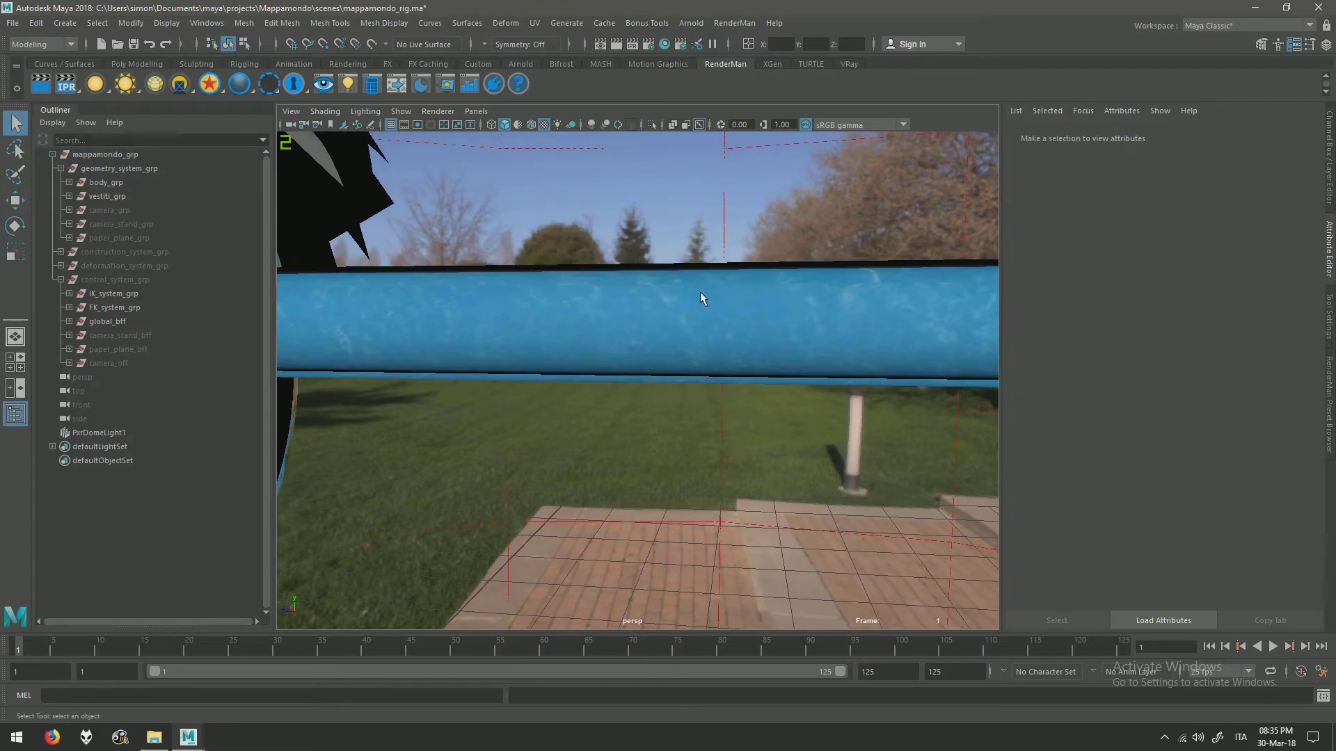
scroll(653, 310, "down", 2)
left_click(647, 340)
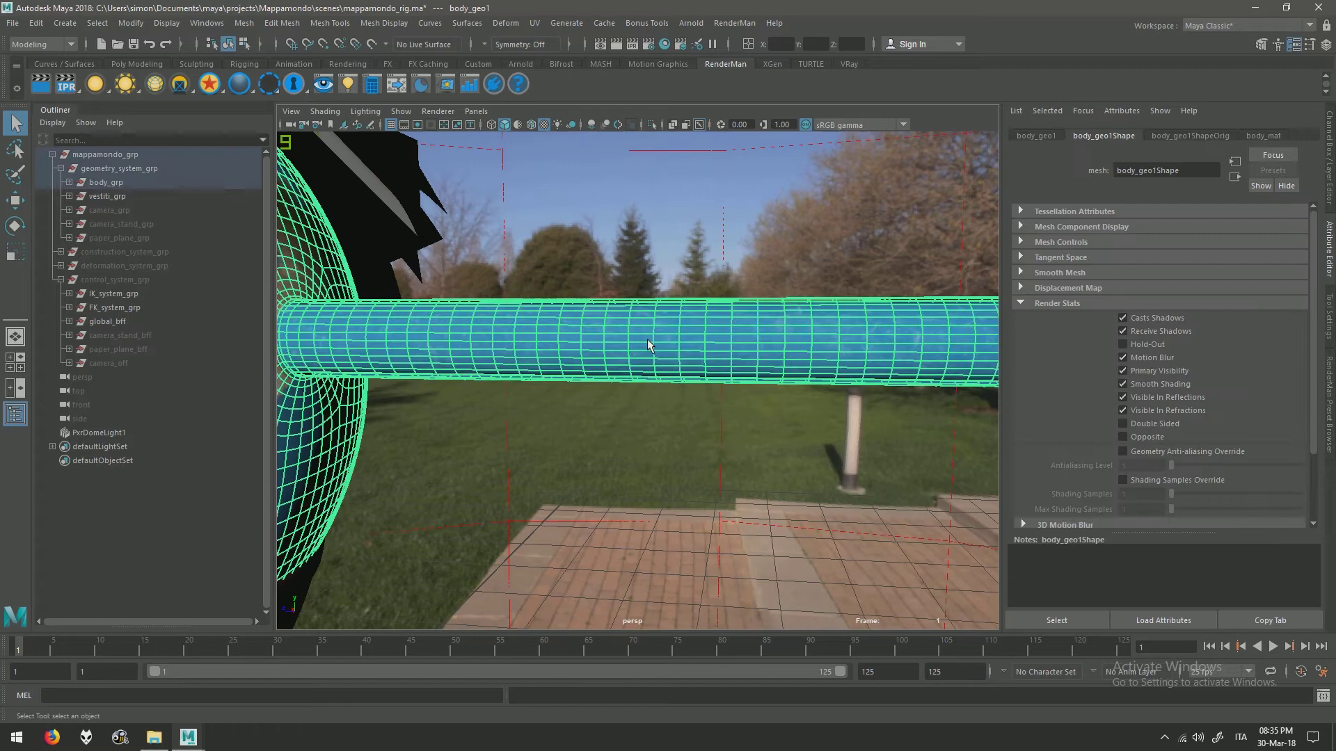
key("ctrl+z")
scroll(649, 336, "up", 2)
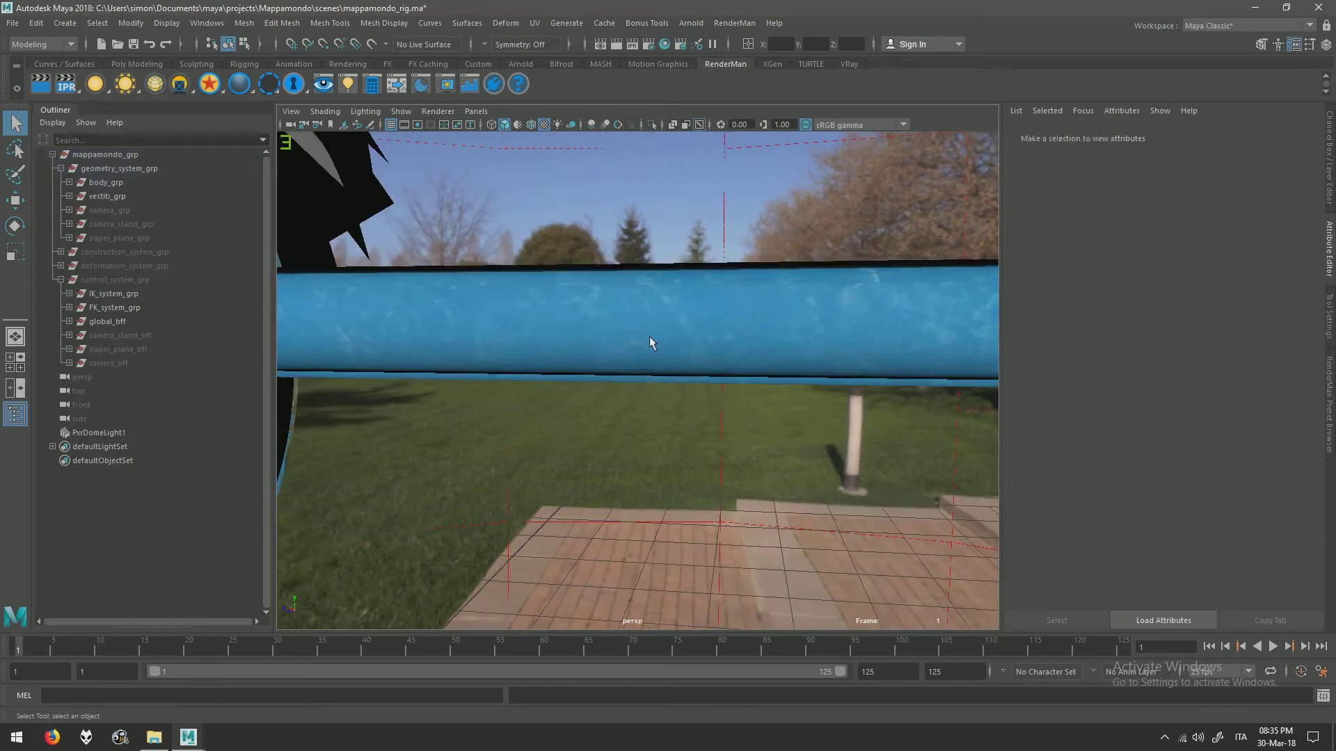
- Turn off Casts Shadows and Receive Shadows in the render stats of the duplicated body's shape
left_click(657, 380)
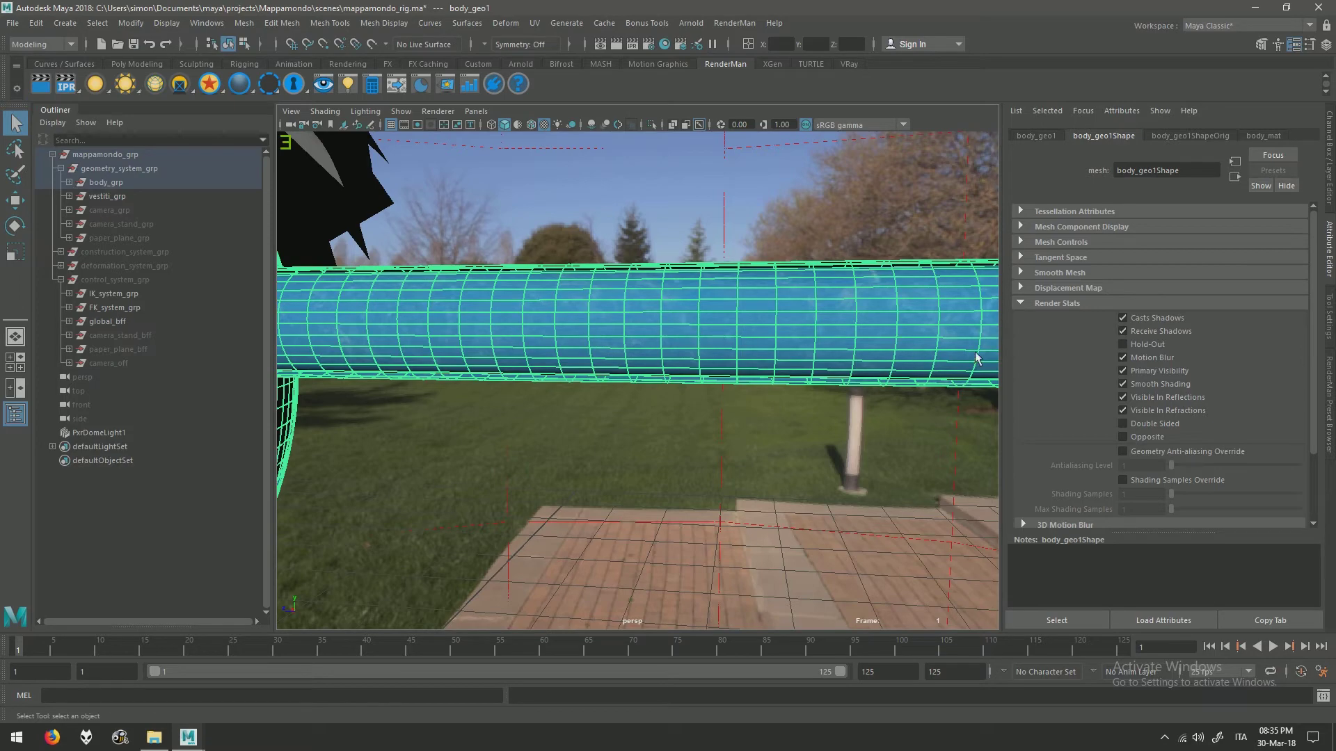
left_click(765, 371, "ctrl")
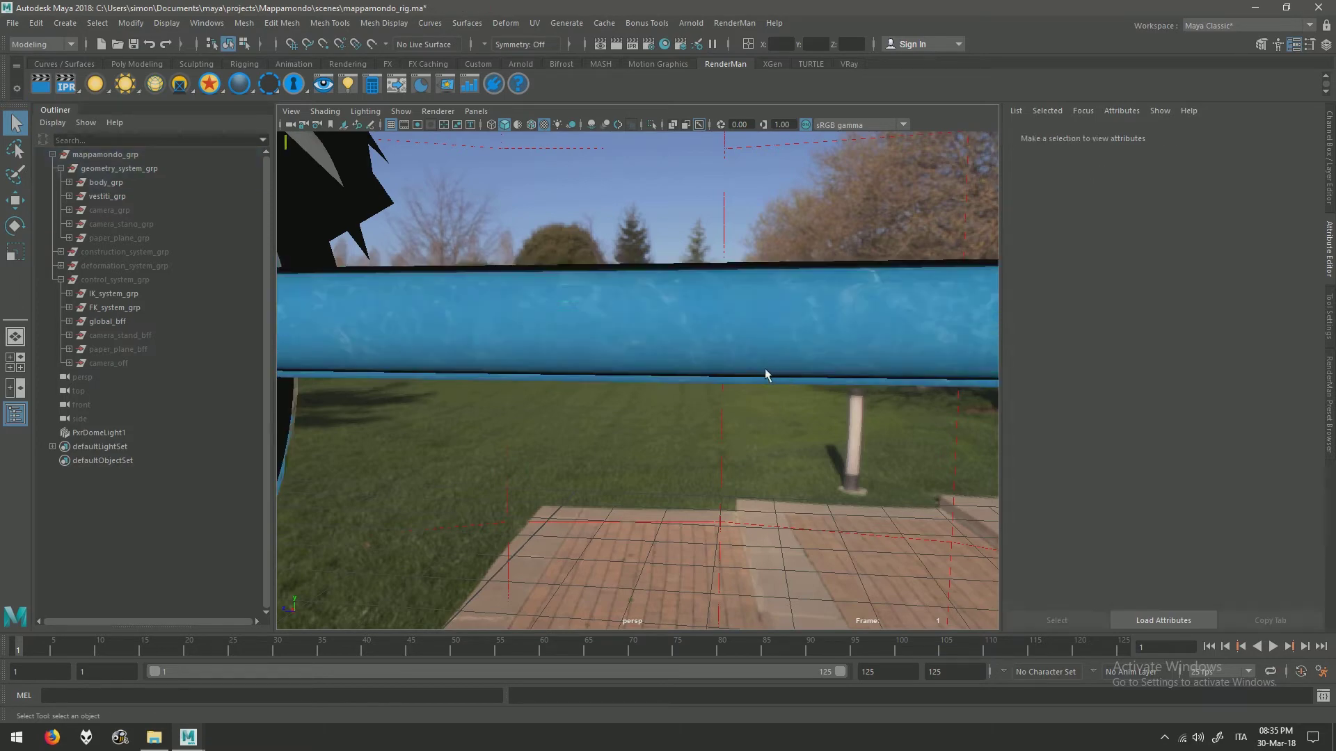
right_click_drag(765, 368, 645, 357, "alt")
left_click_drag(646, 358, 575, 377, "alt")
middle_click_drag(576, 377, 675, 344, "alt")
- Assign a new RenderMan PxrConstant material to the duplicated body mesh
left_click(574, 342)
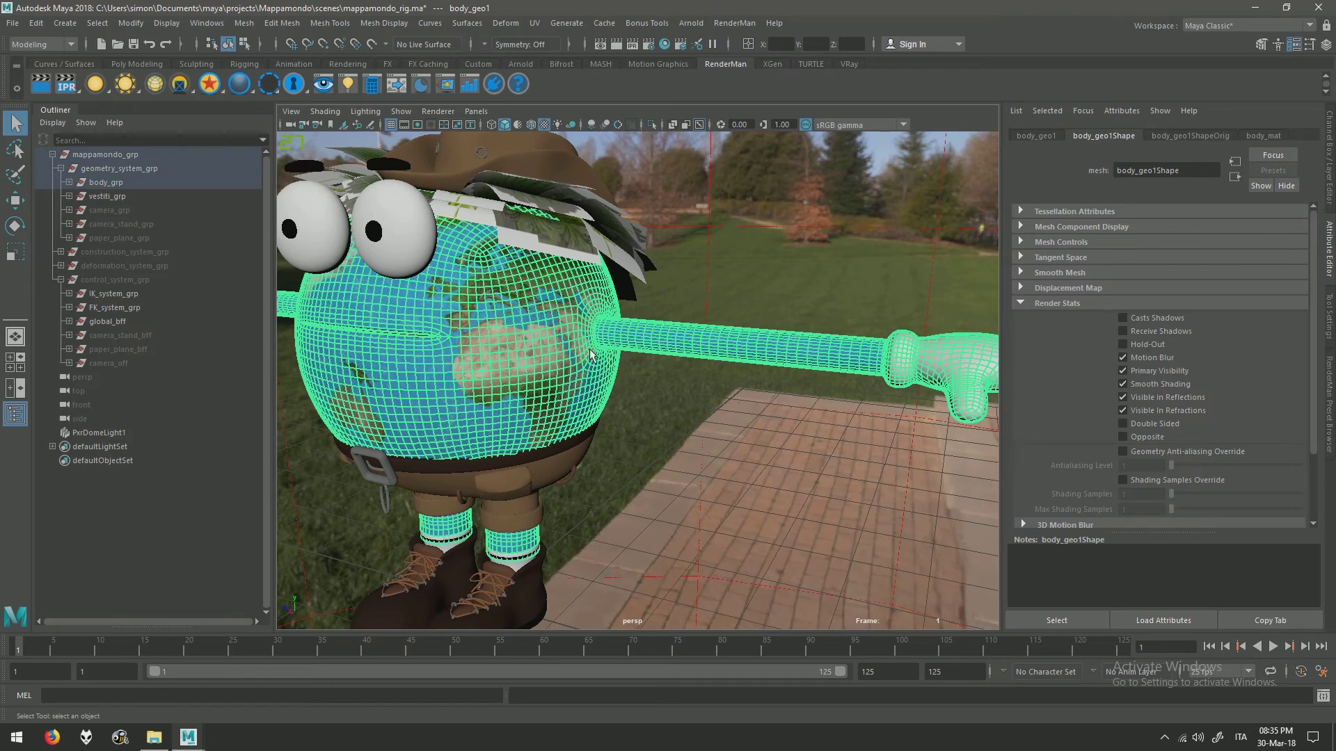
right_click_drag(590, 355, 590, 349)
left_click(511, 391)
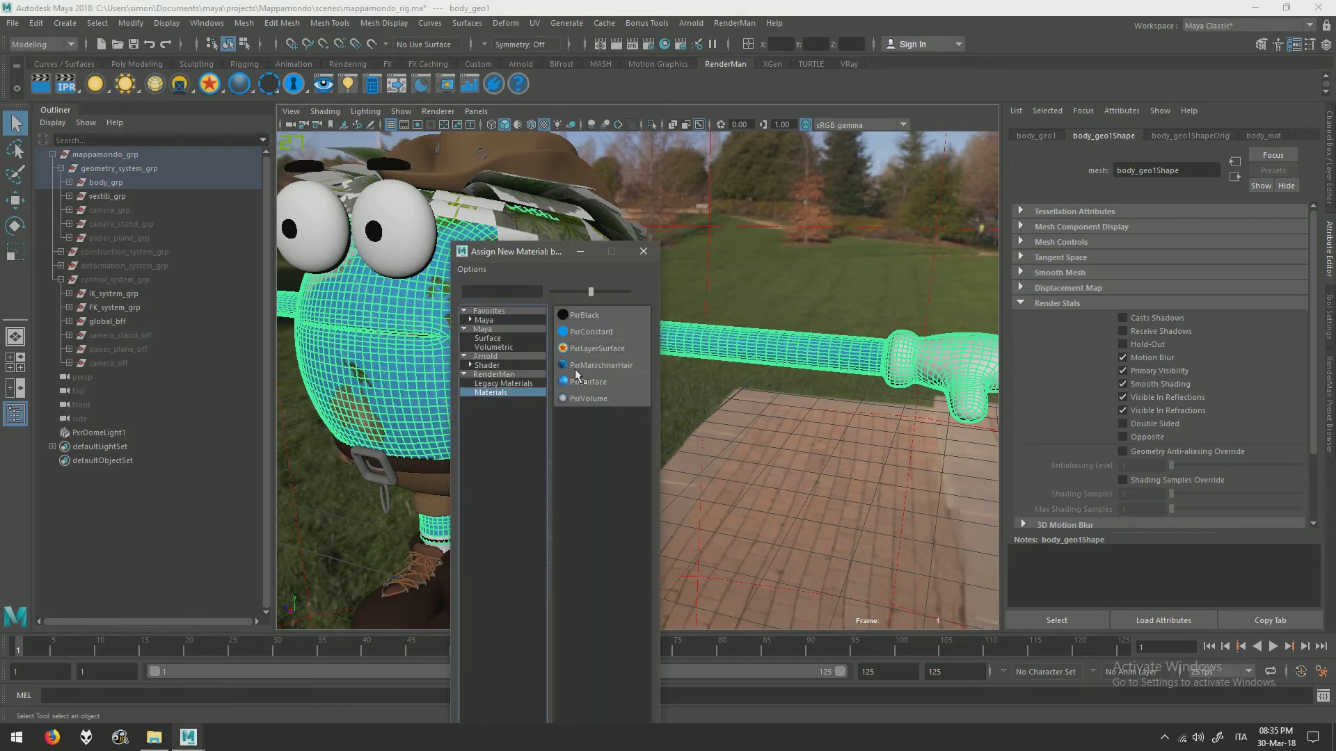
left_click(592, 332)
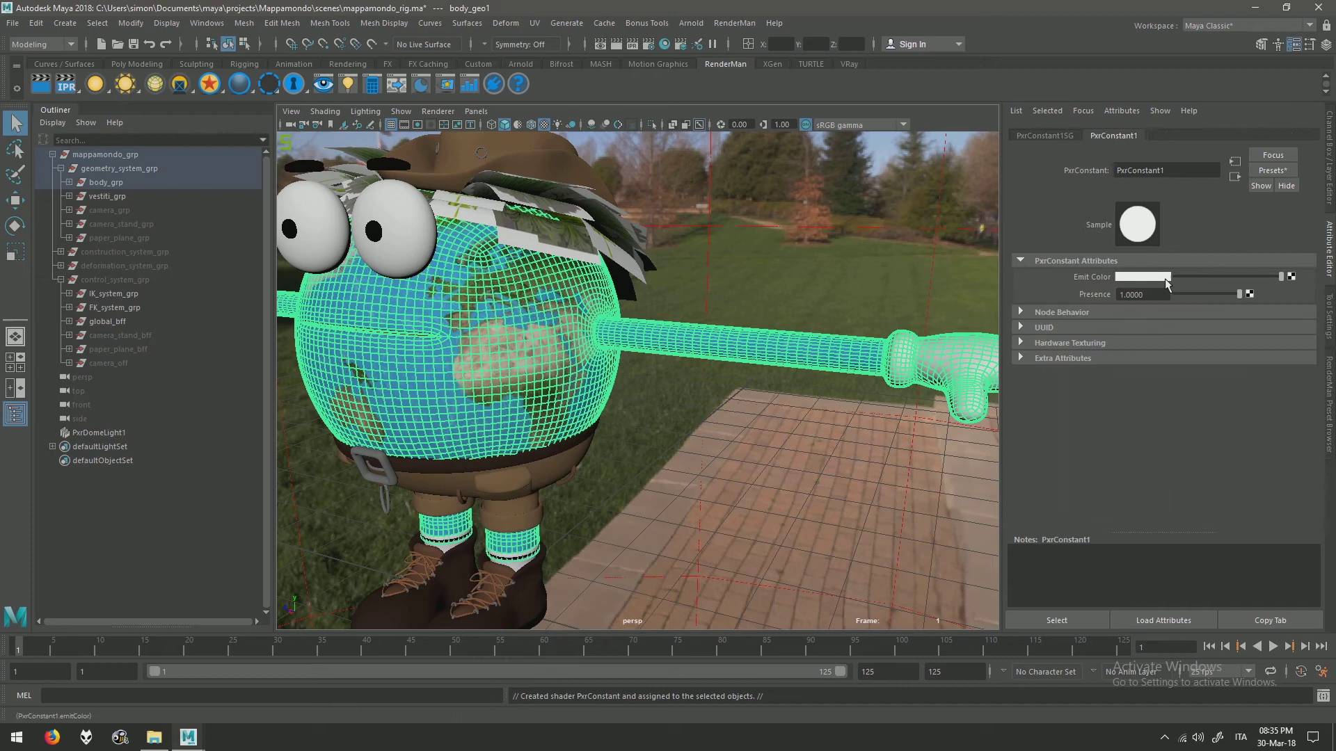
- Set the emit color of the PxrConstant material to black and deselect the body mesh
left_click(1155, 277)
left_click(1165, 267)
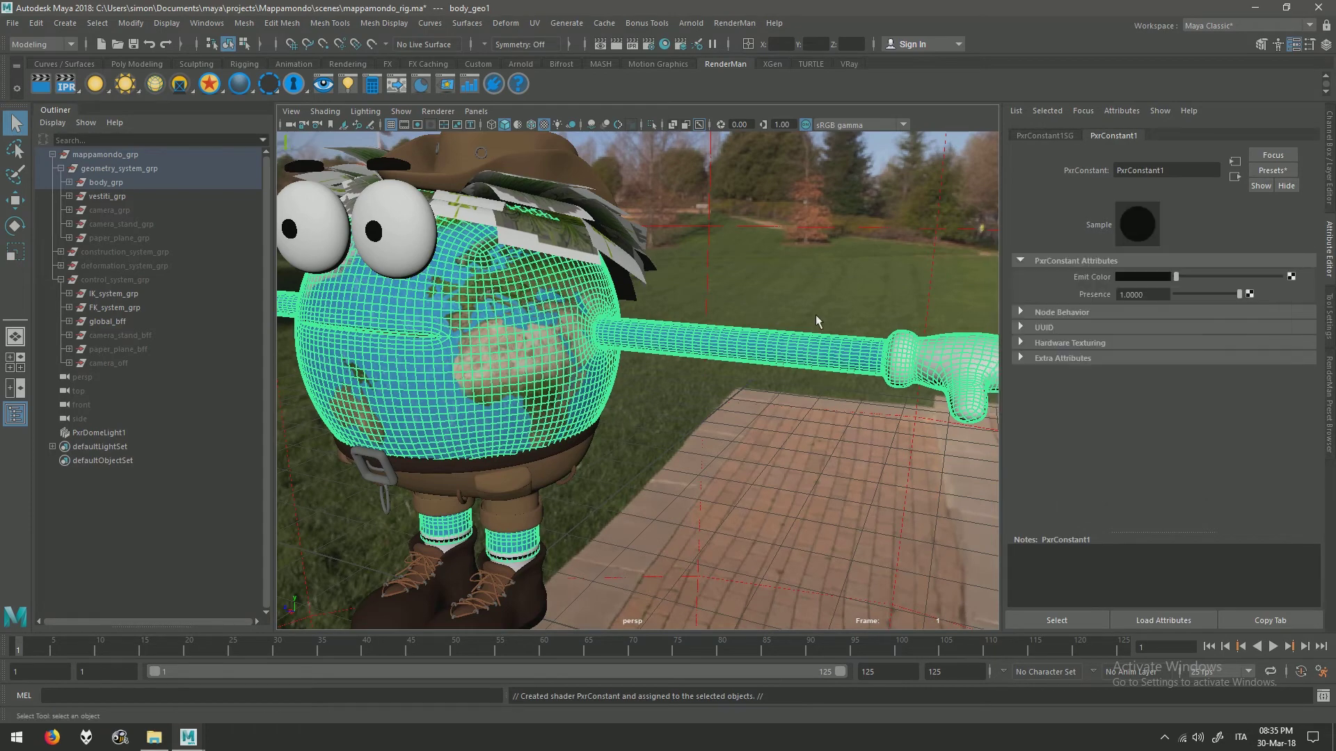
left_click(817, 318)
- Examine the outline around the character's body, arms and hands from several angles and distances
left_click_drag(816, 318, 595, 336, "alt")
scroll(699, 327, "down", 3)
scroll(698, 327, "up", 5)
scroll(631, 329, "down", 3)
middle_click_drag(595, 337, 680, 348, "alt")
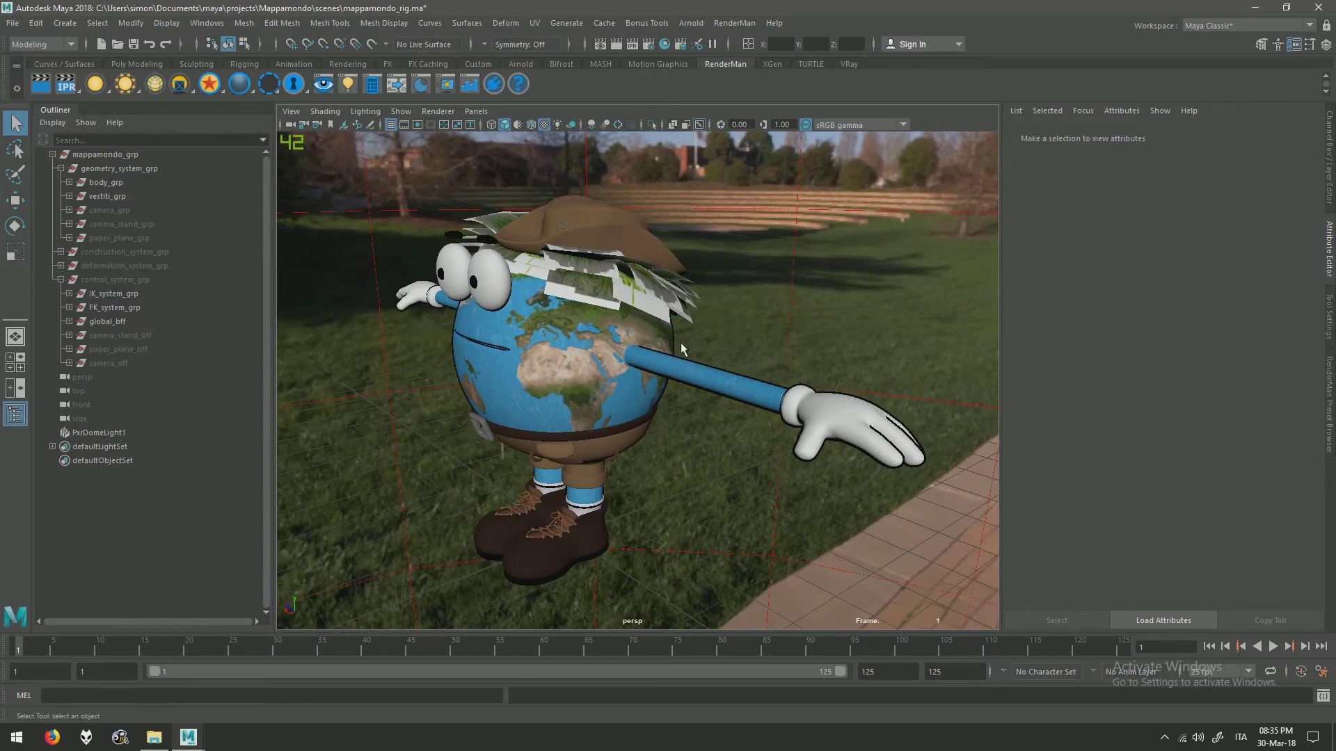
scroll(681, 350, "up", 2)
left_click_drag(679, 347, 725, 340, "alt")
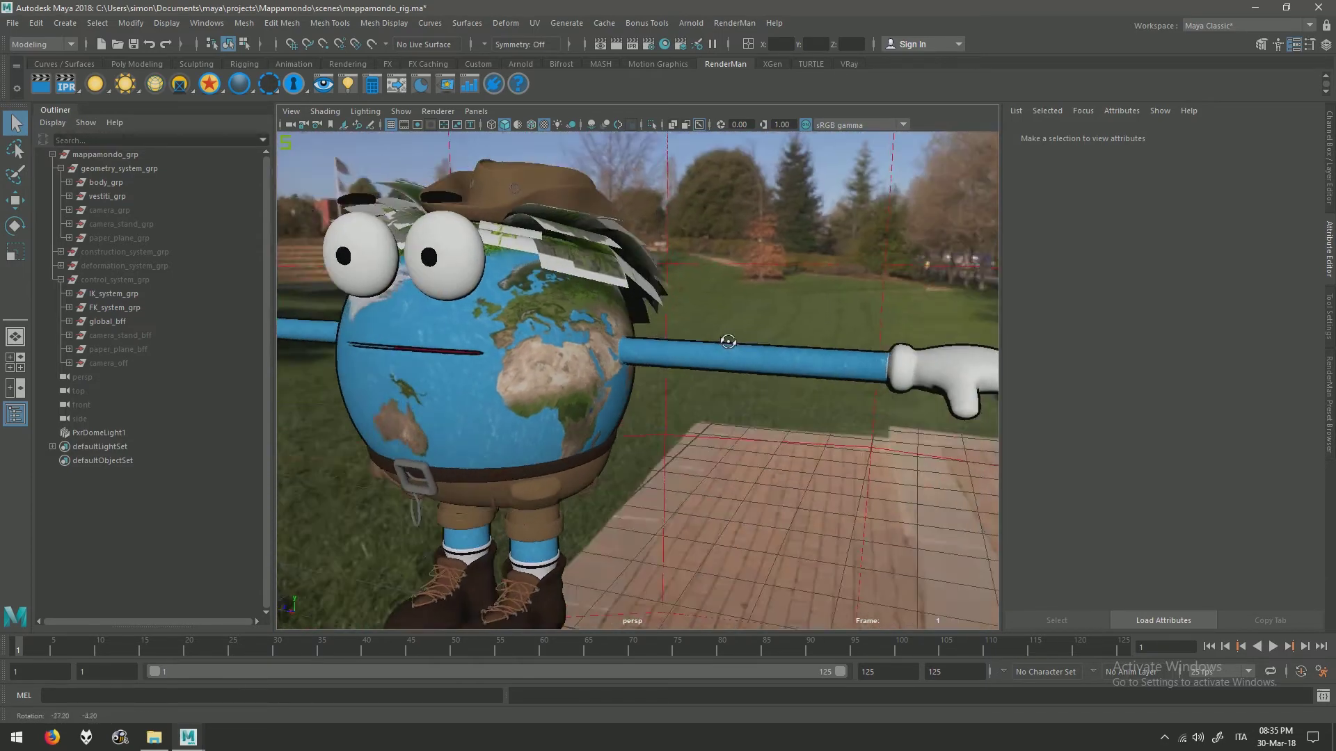
middle_click_drag(724, 340, 690, 352, "alt")
- Render a close-up of the body and outstretched arm with RenderMan and switch to the render viewer window
scroll(691, 353, "up", 2)
left_click_drag(690, 352, 716, 355, "alt")
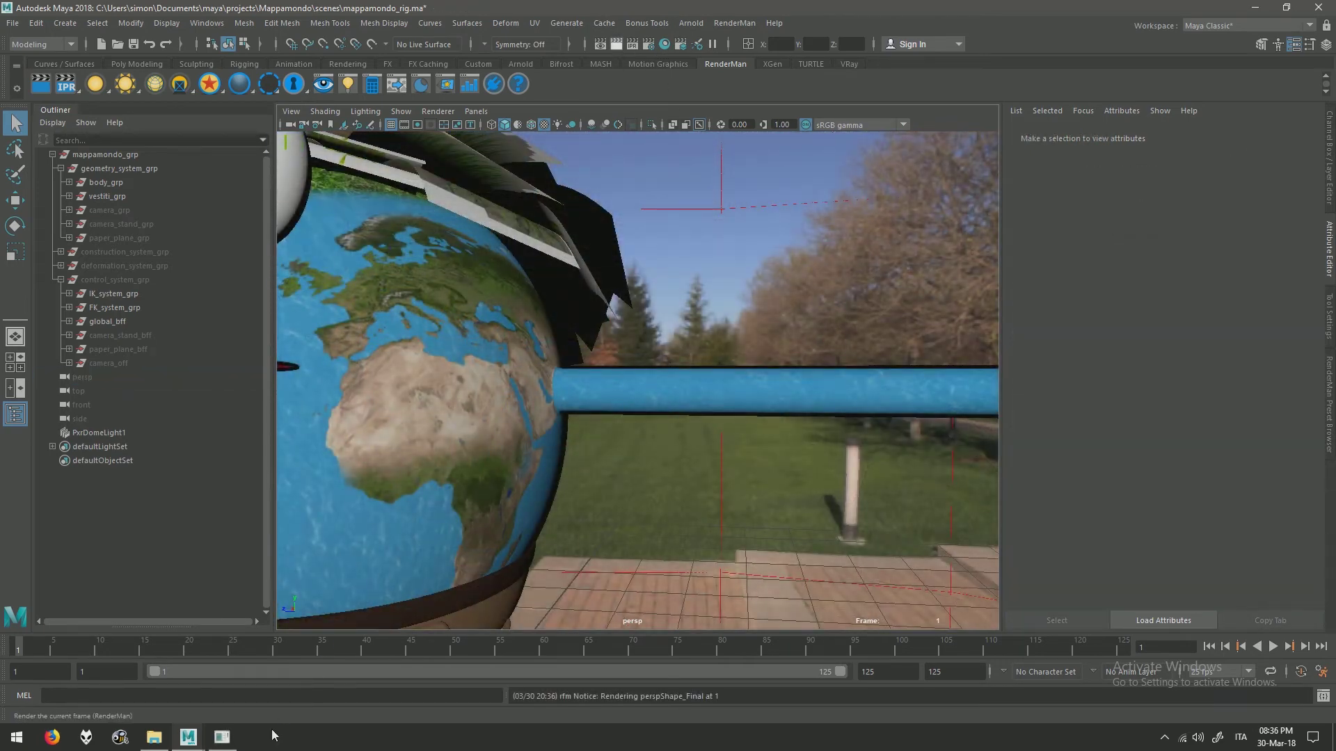
left_click(222, 737)
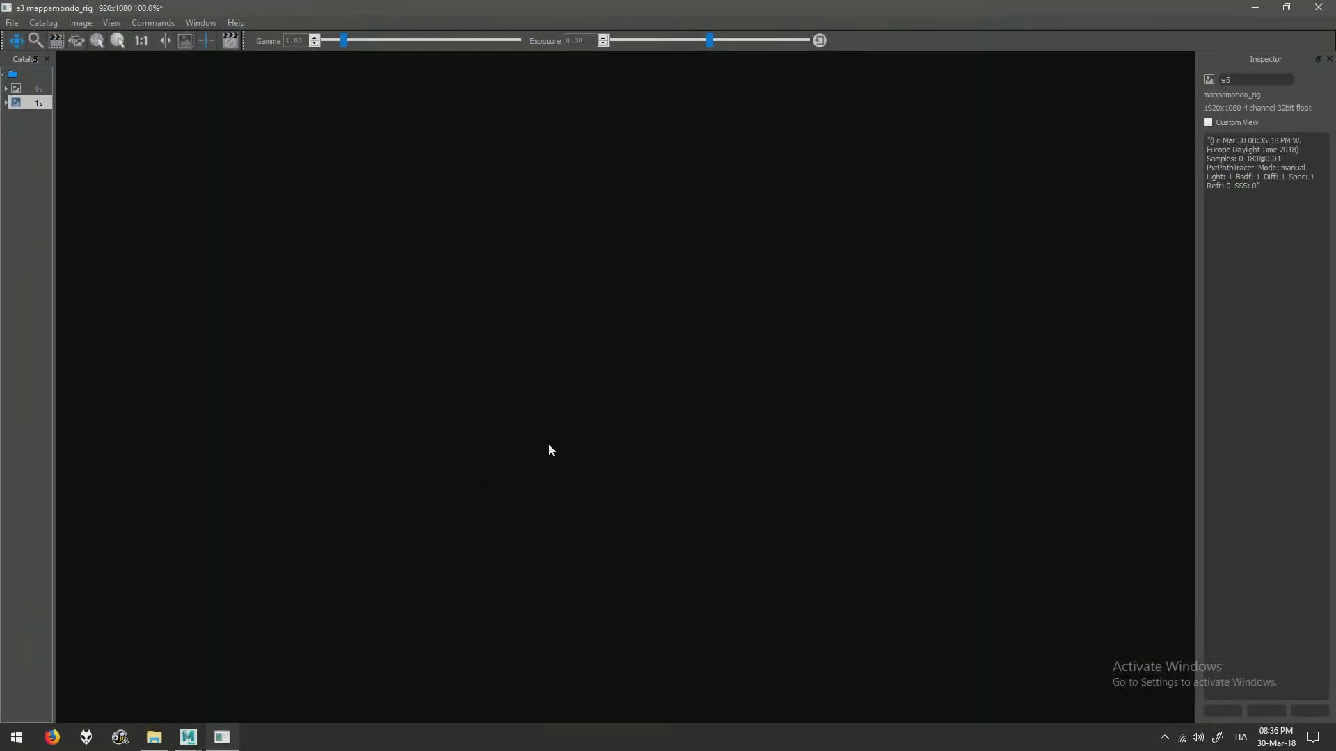